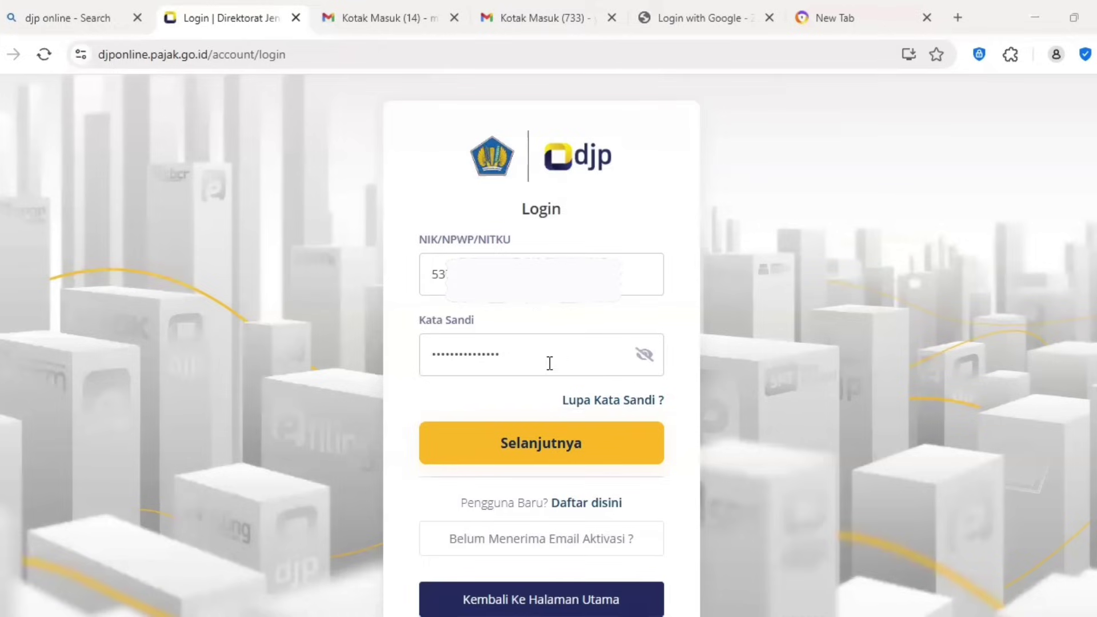
Step: Submit the DJP Online login and have the verification code sent by email
click(532, 450)
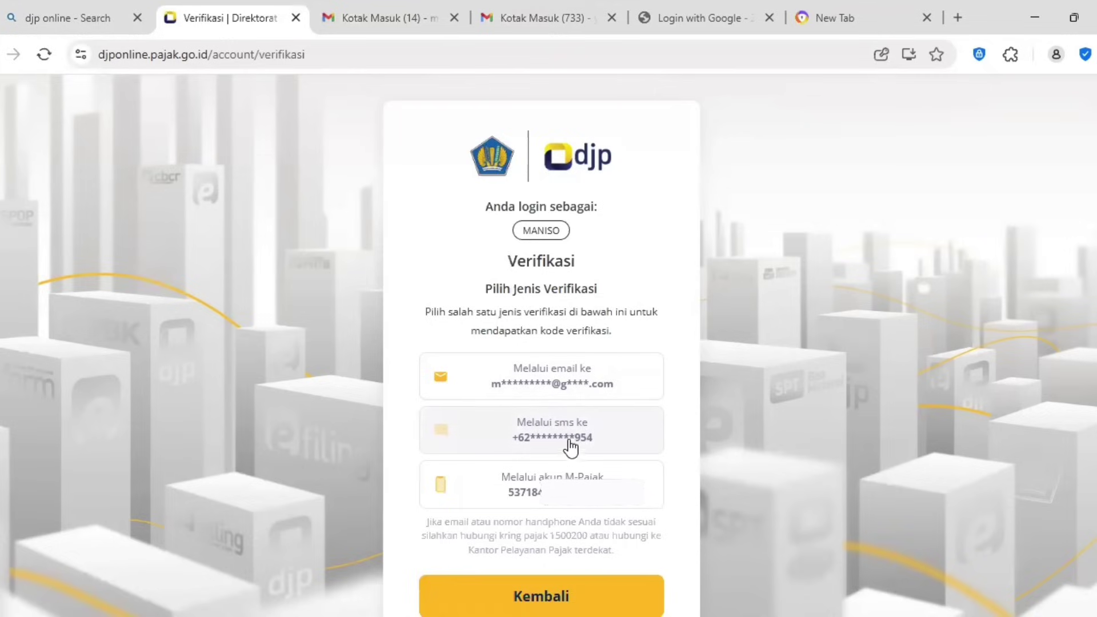
click(574, 381)
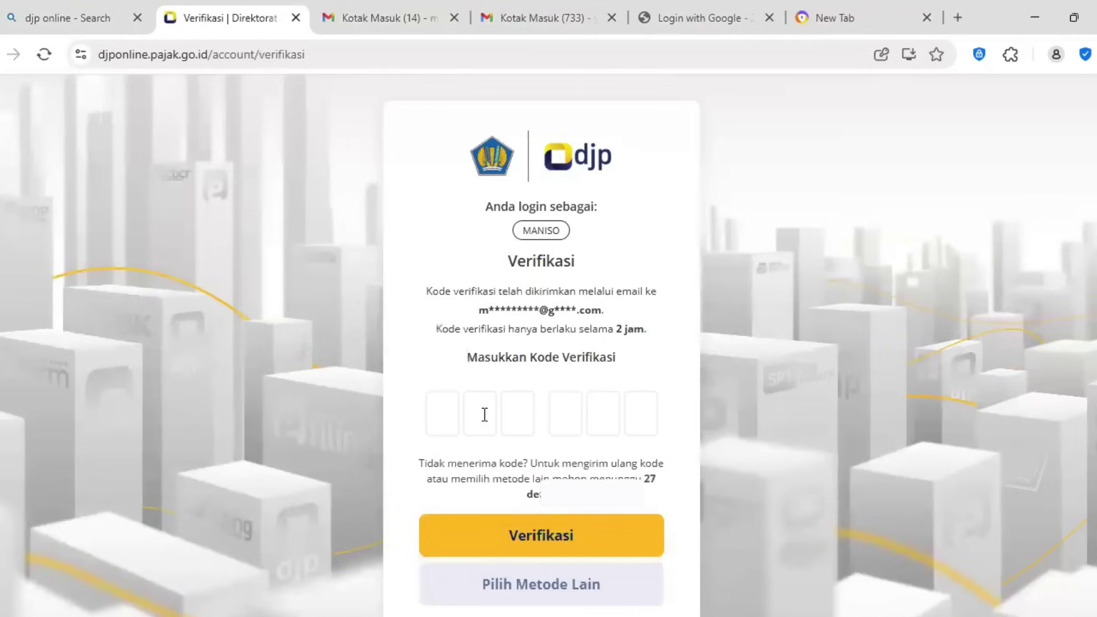
Step: Open the '[DJP Online] Kode Verifikasi' email in Gmail and copy the six-digit code
click(389, 22)
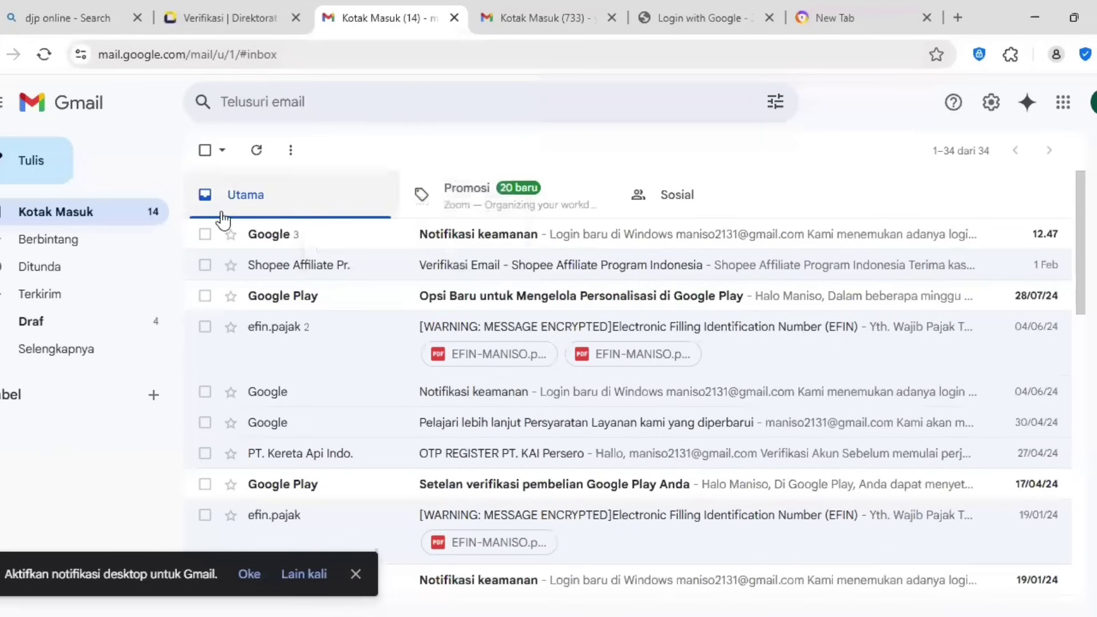
click(44, 55)
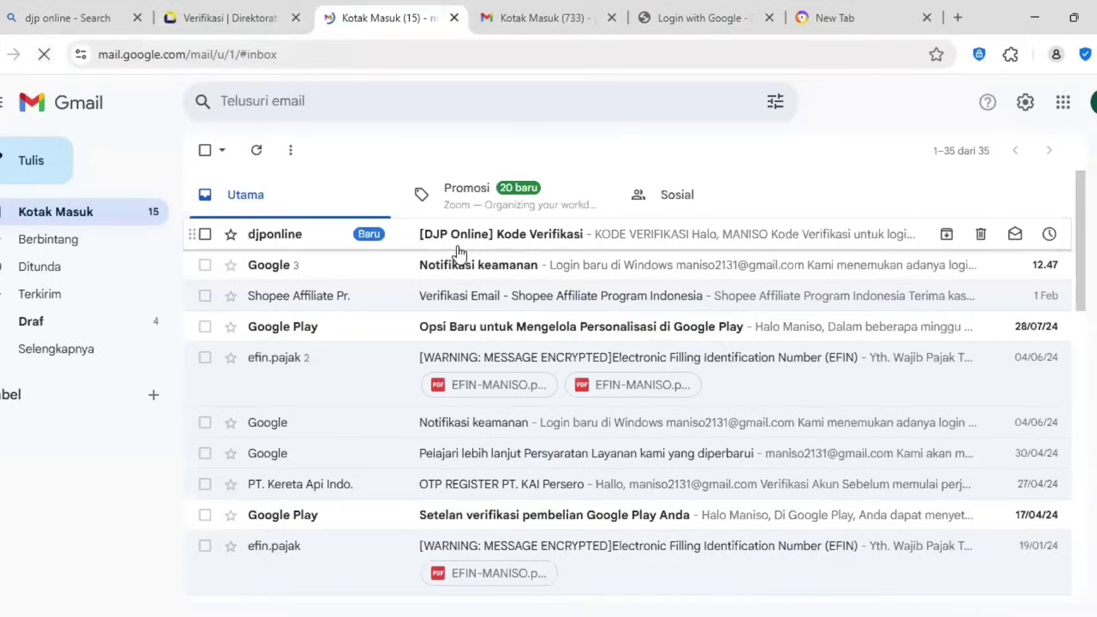
click(487, 237)
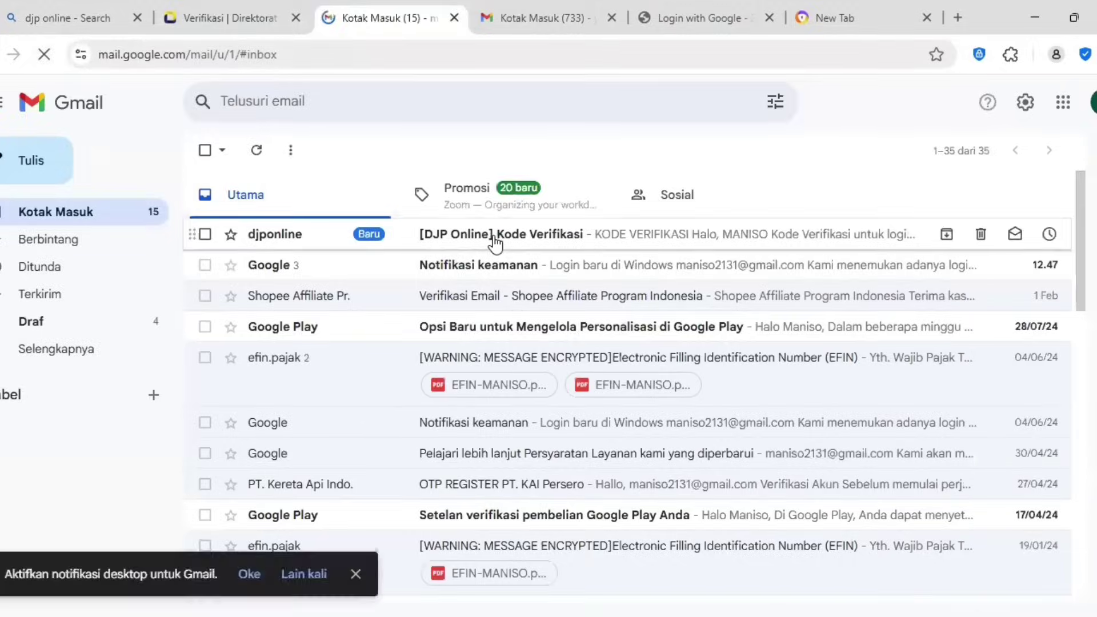
scroll(606, 352, down, 4)
scroll(606, 352, up, 1)
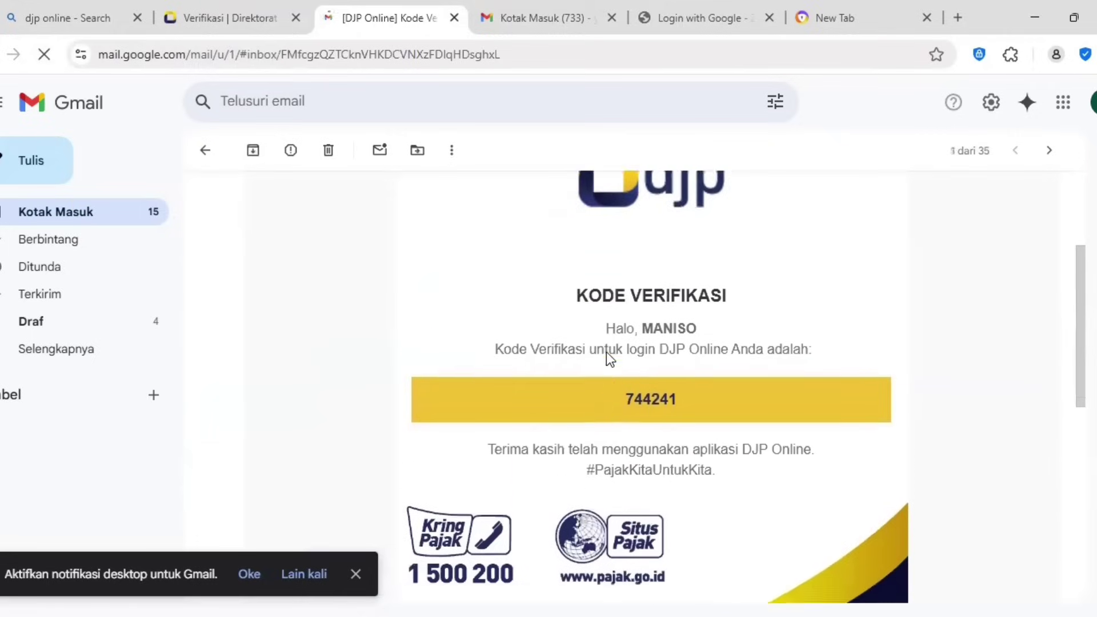
double_click(656, 421)
key(ctrl+c)
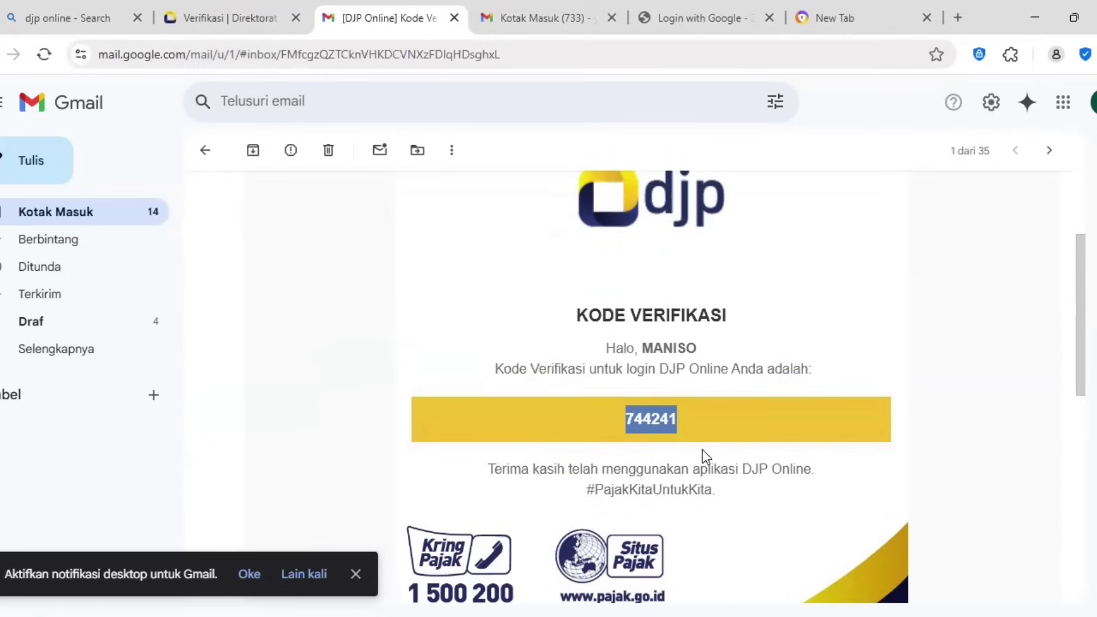
click(237, 29)
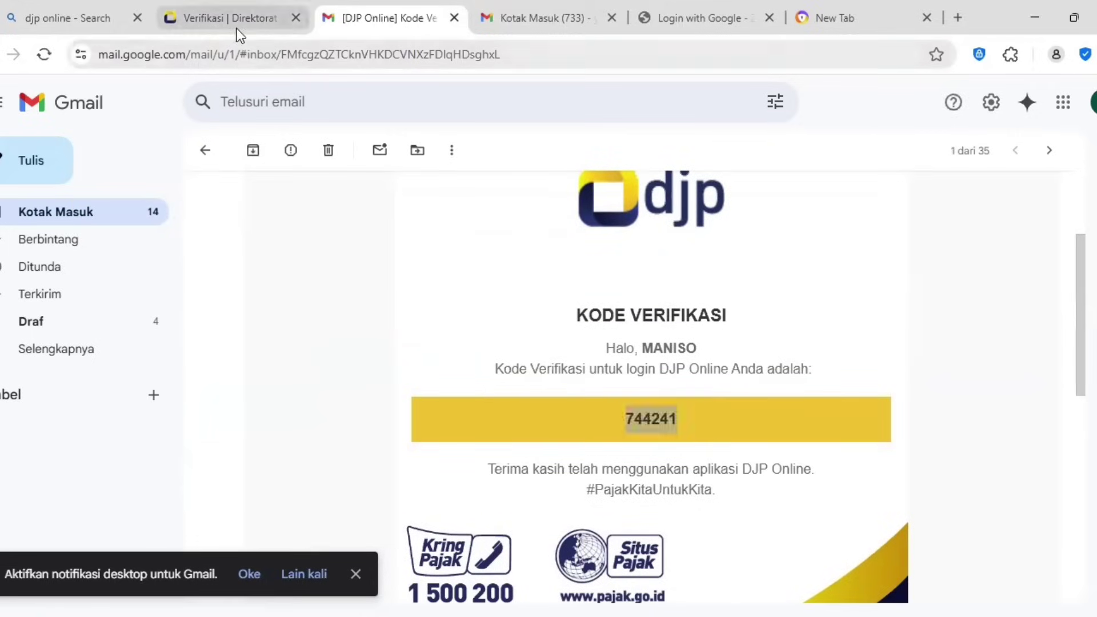
Step: Paste the emailed code into the verification boxes, then go to the Lapor page
click(449, 410)
key(ctrl+v)
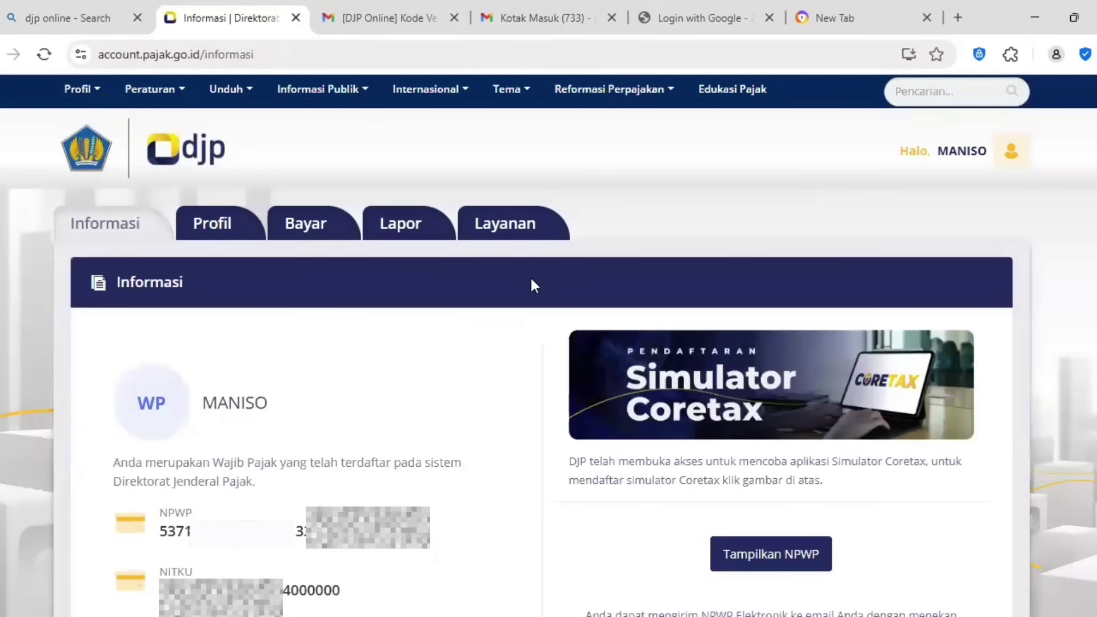
click(403, 226)
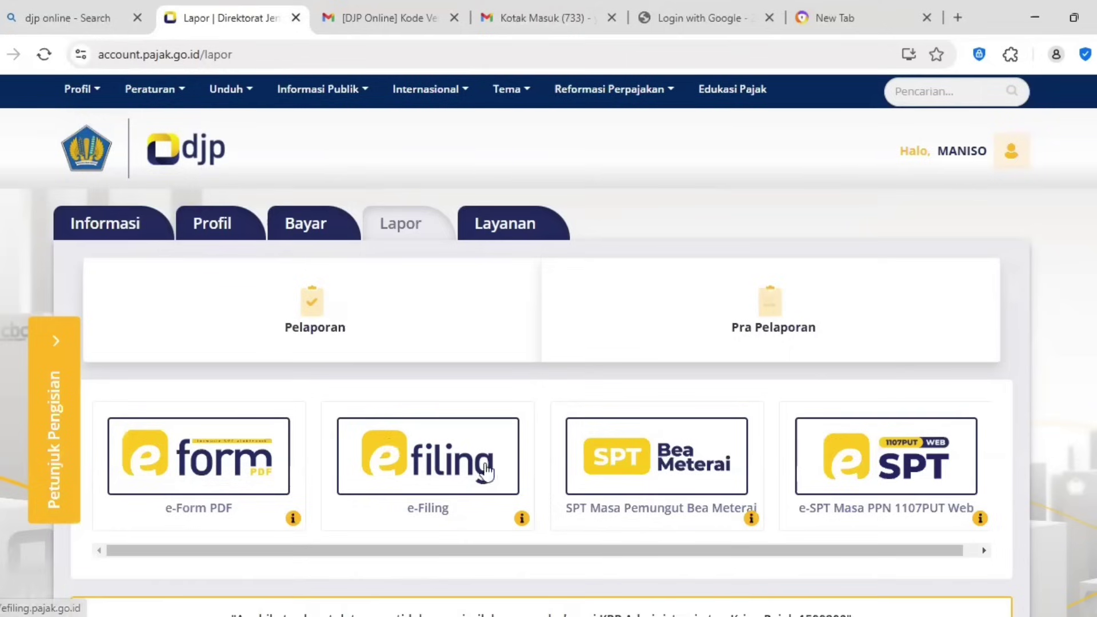
Step: Start a new SPT in e-Filing, answering Tidak to business and separate spouse taxation
click(420, 456)
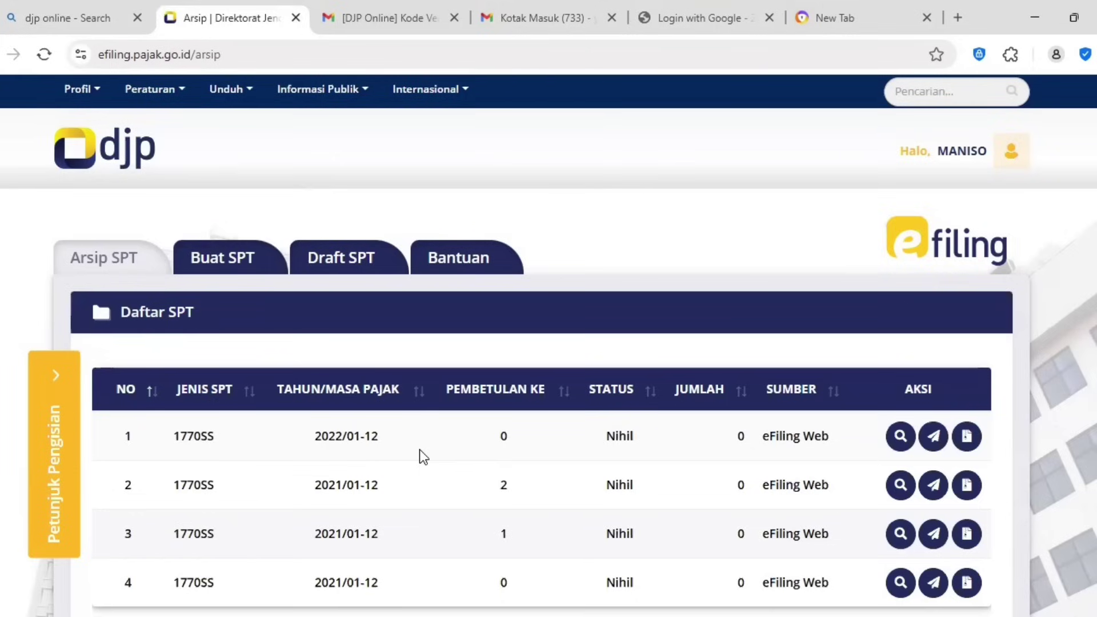
click(228, 260)
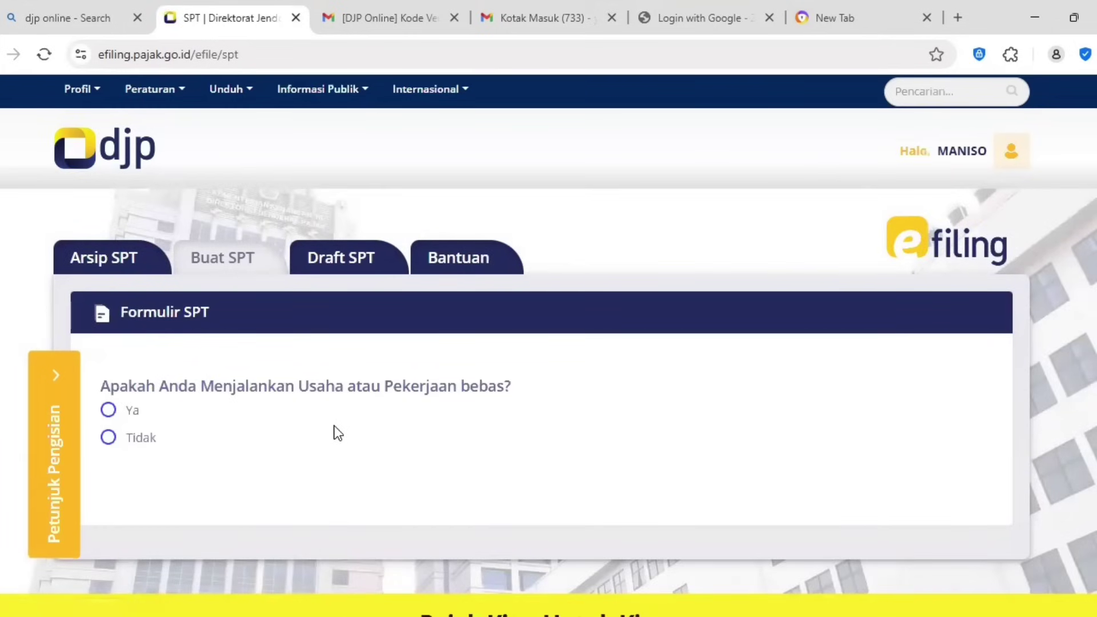
click(131, 413)
click(130, 440)
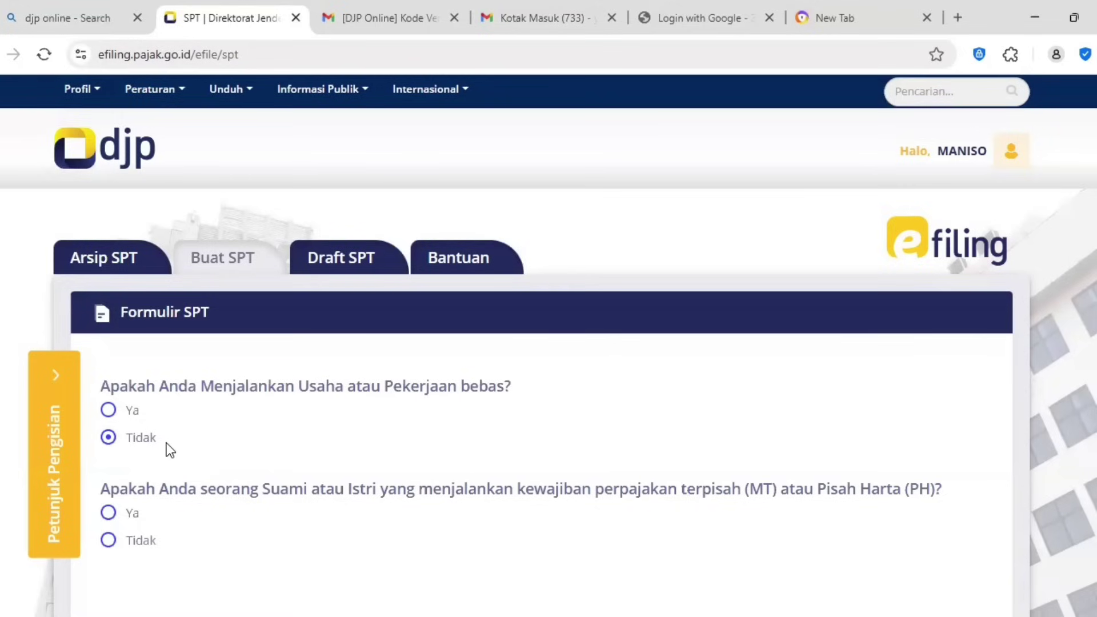
click(131, 552)
Step: Answer Ya to income under 60 million so SPT 1770 SS is offered
scroll(169, 525, down, 5)
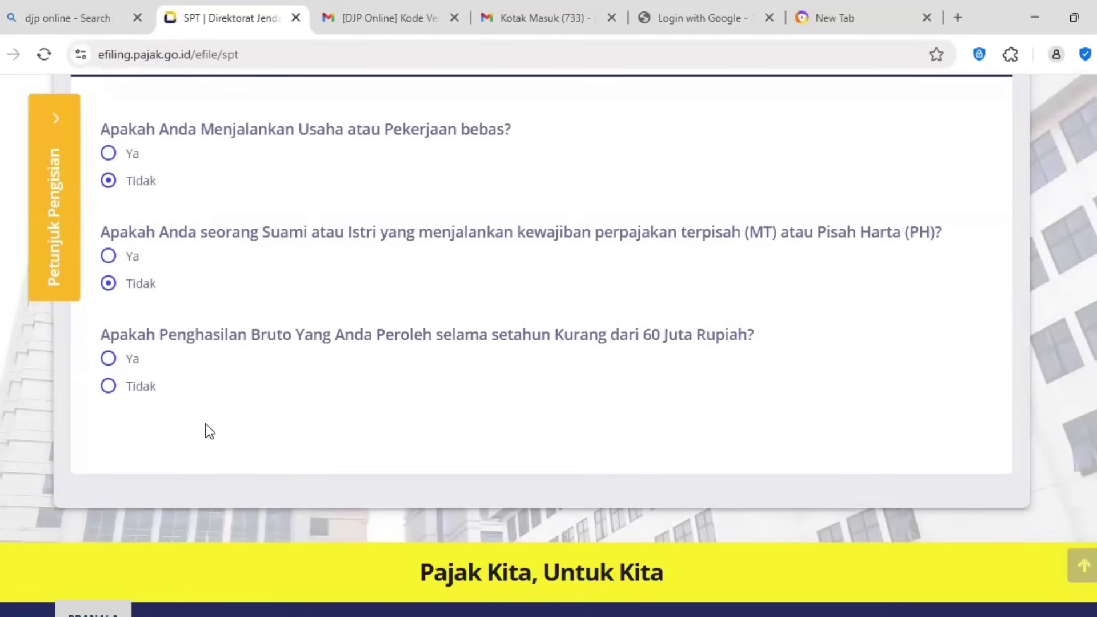
click(130, 364)
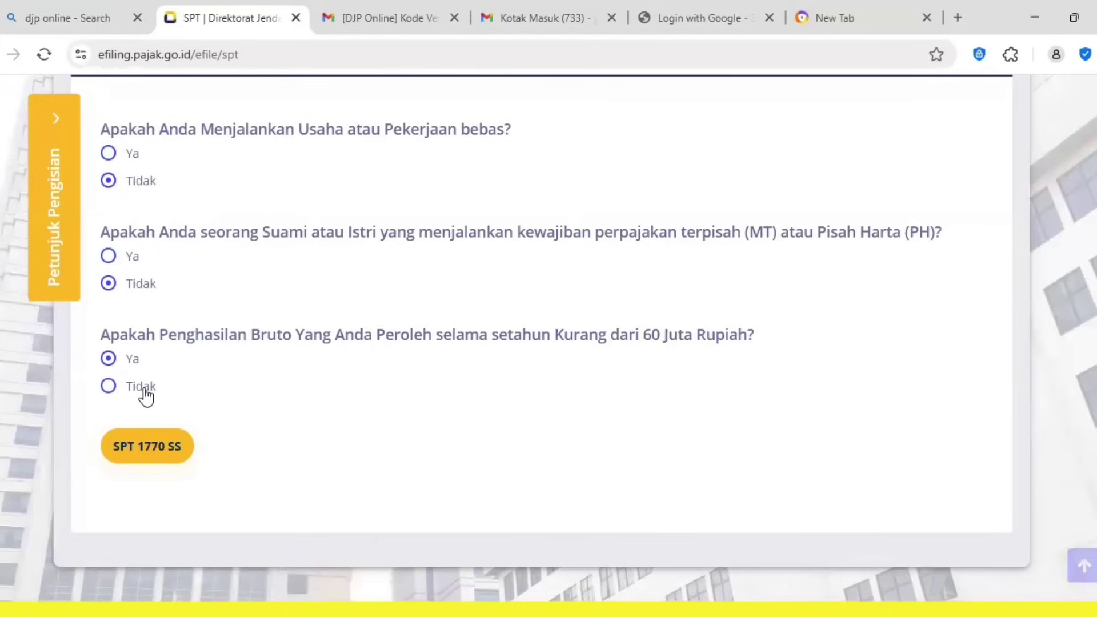
click(146, 394)
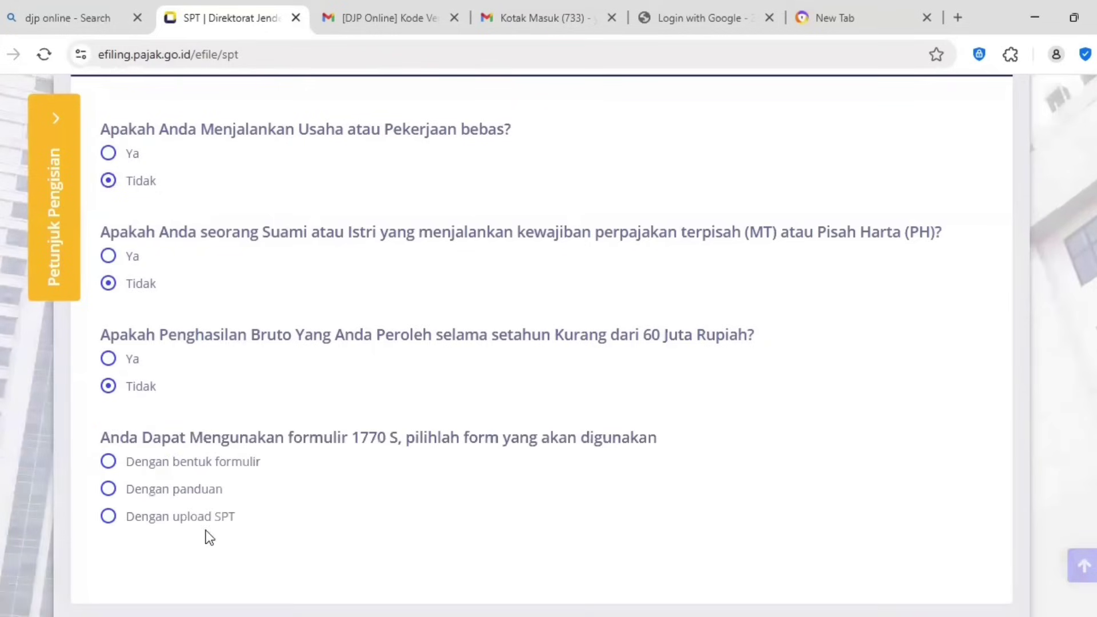
click(171, 487)
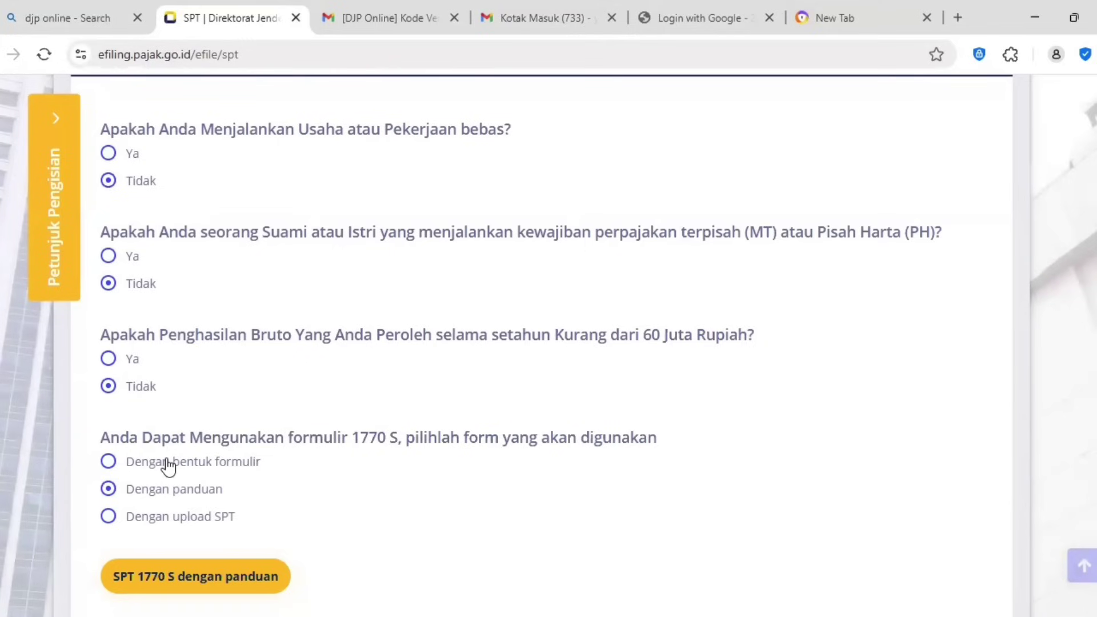
click(188, 474)
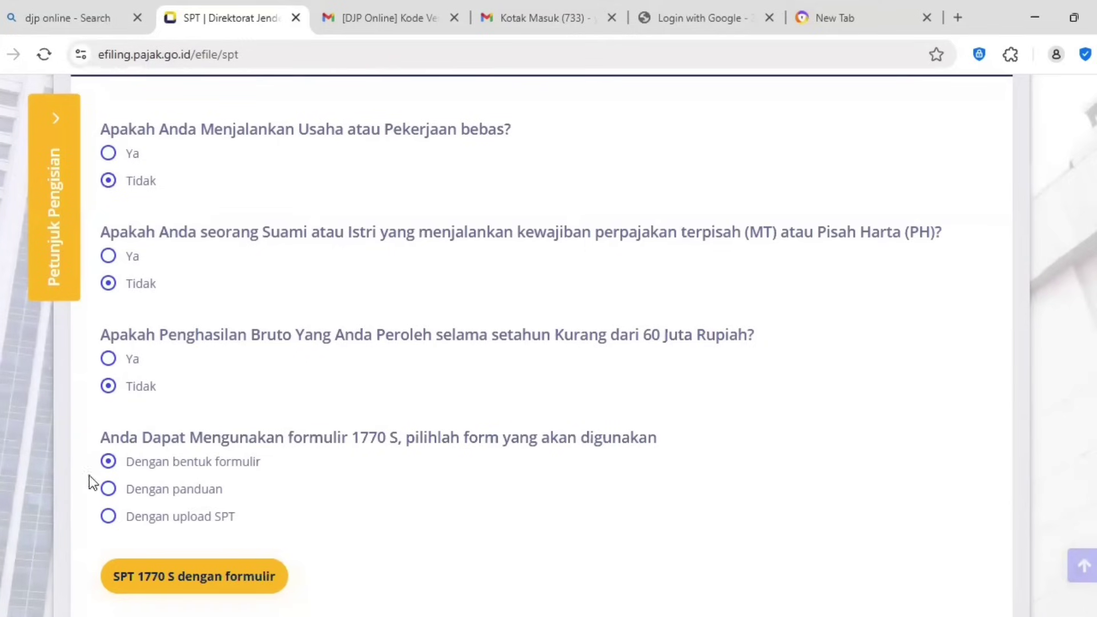
click(133, 361)
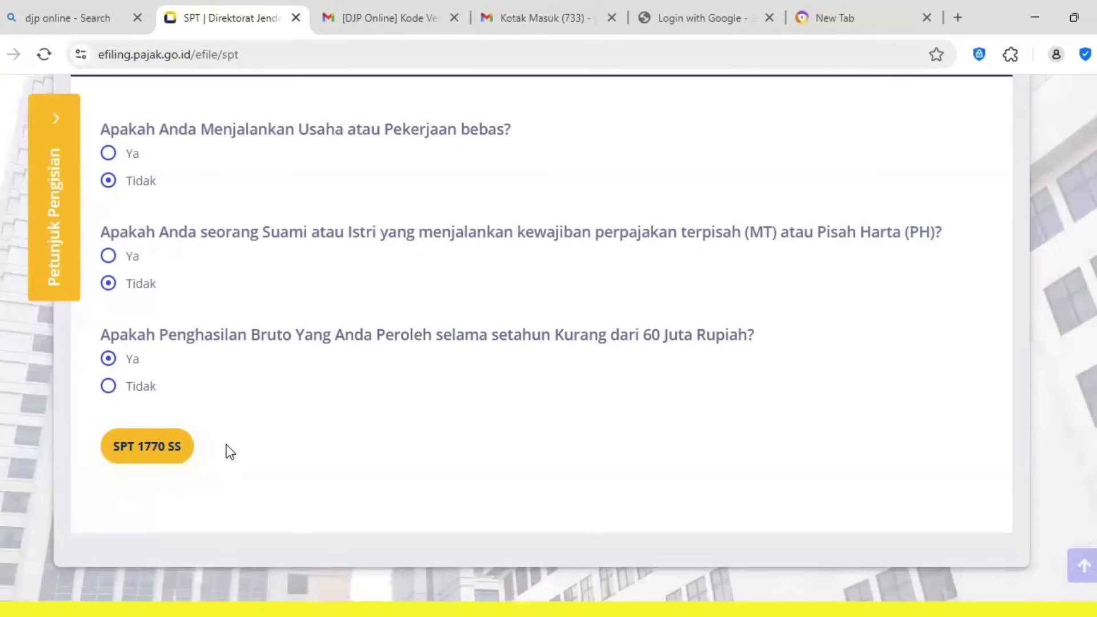
scroll(232, 451, up, 2)
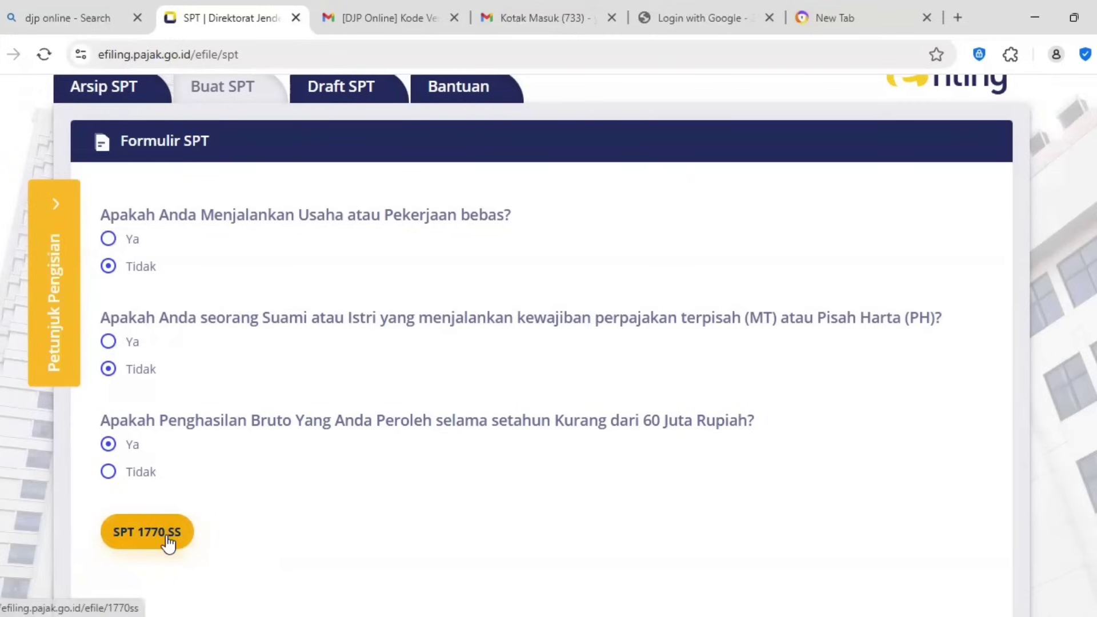
Step: Open SPT 1770 SS, select tax year 2024 with Normal status, and continue to page 2
click(141, 534)
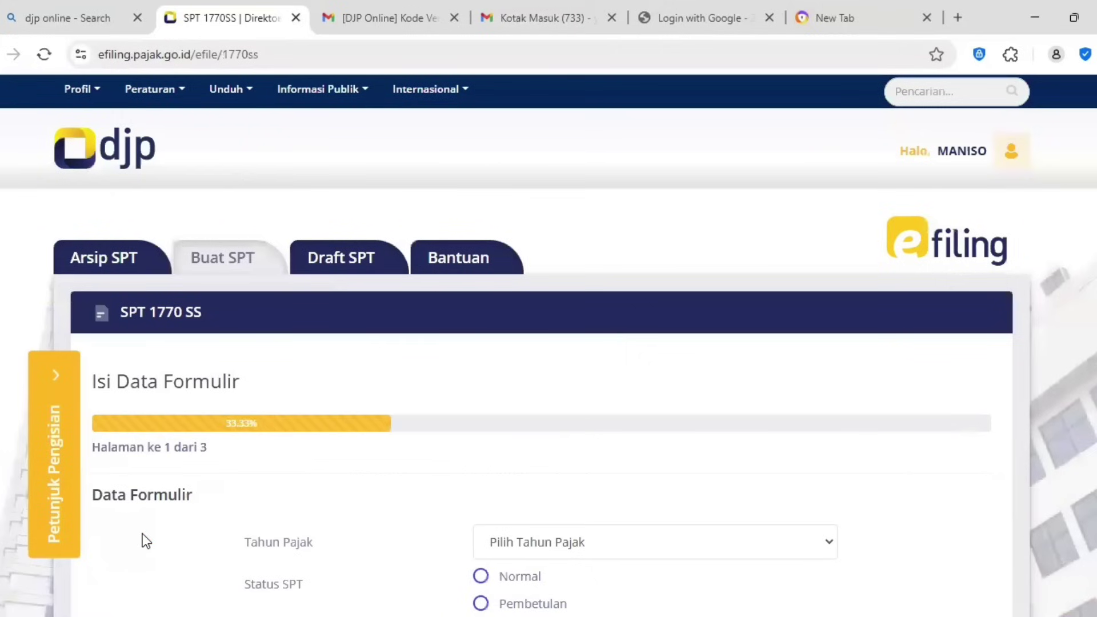
scroll(303, 400, down, 4)
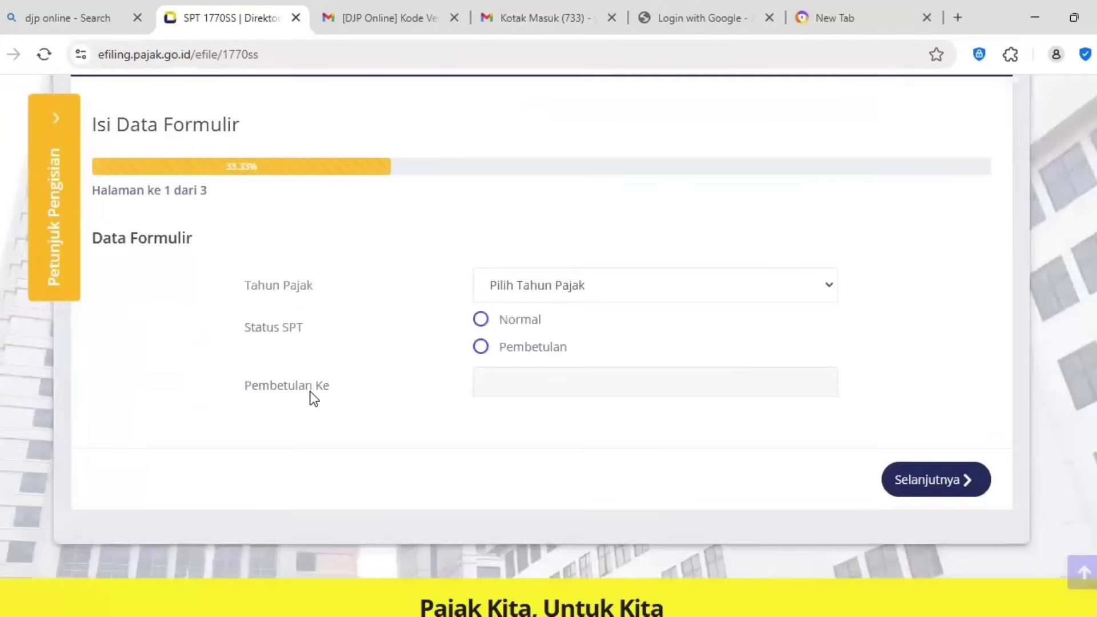
click(591, 281)
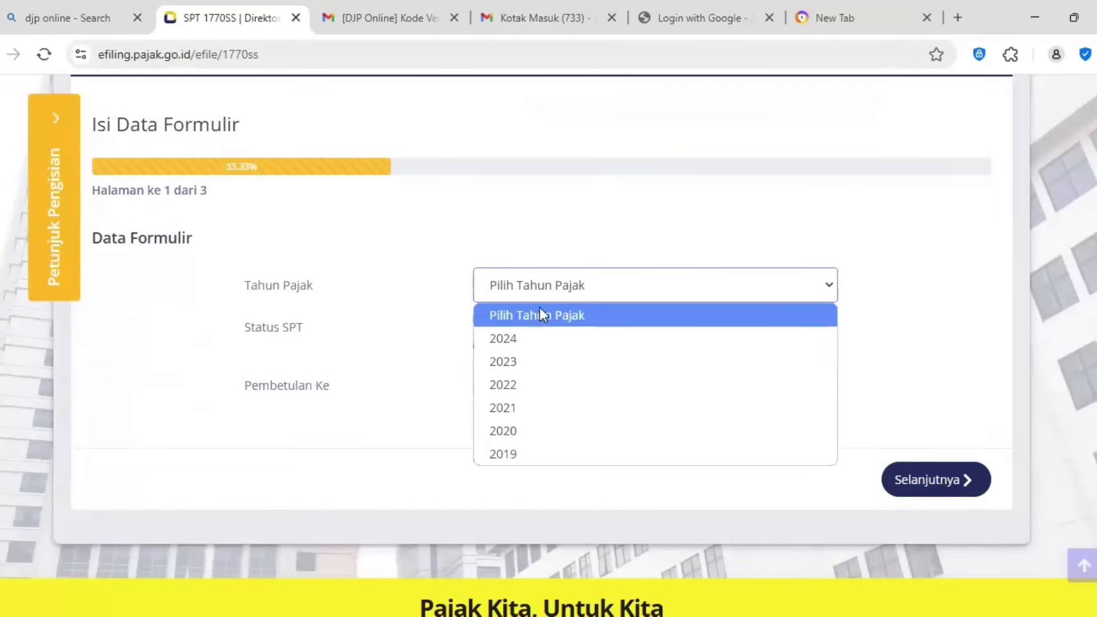
click(507, 341)
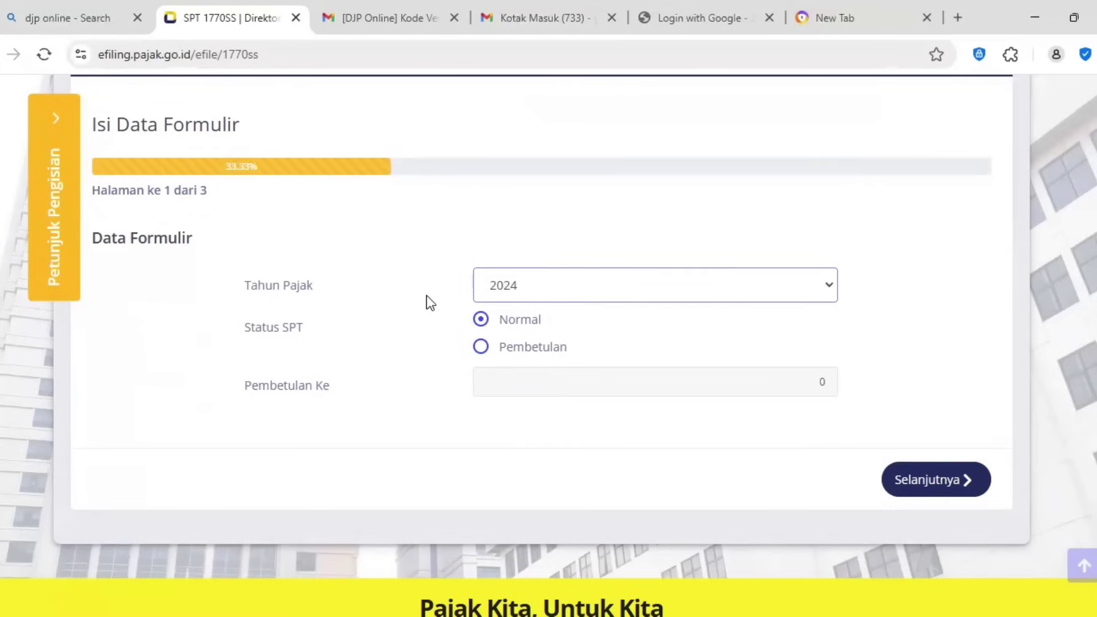
click(964, 491)
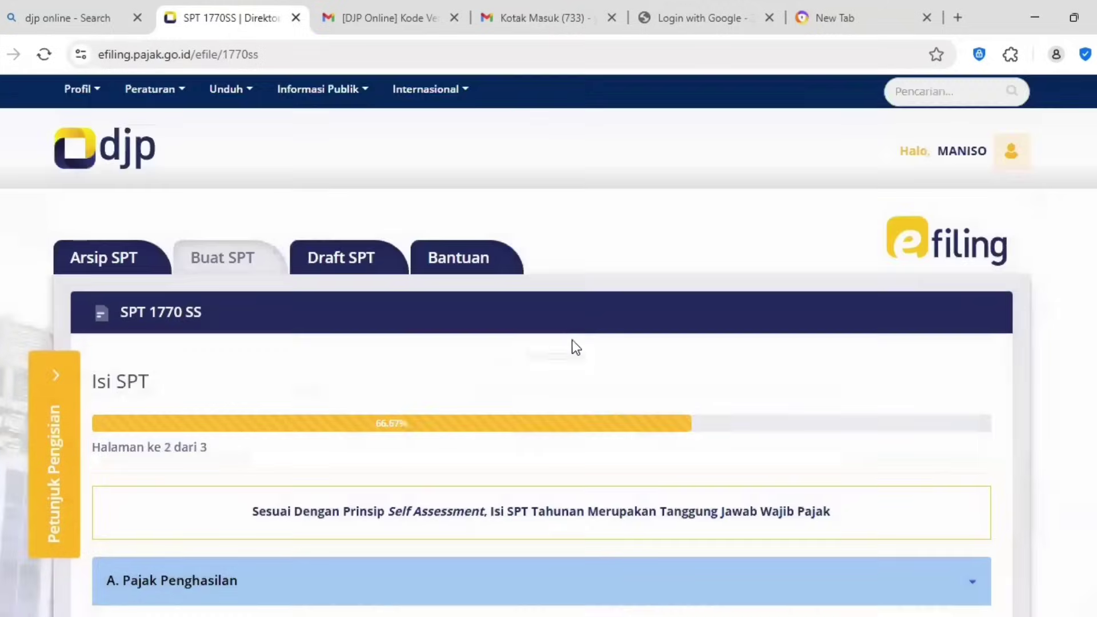
scroll(557, 328, down, 5)
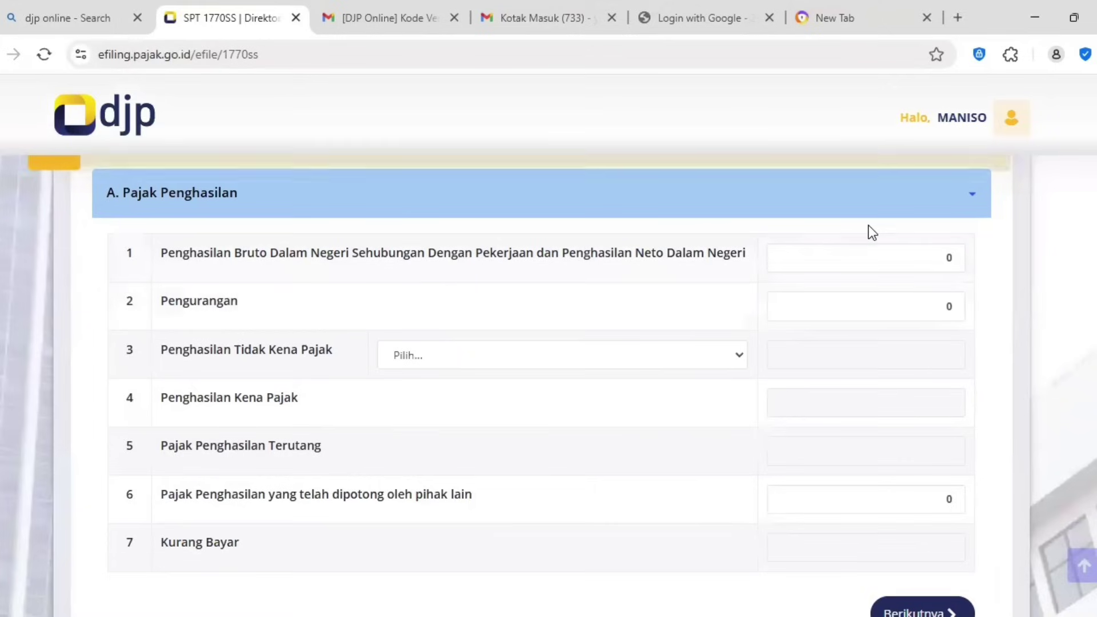
Step: Enter 36.000.000 gross income in row 1 and 0 for Pengurangan
double_click(949, 259)
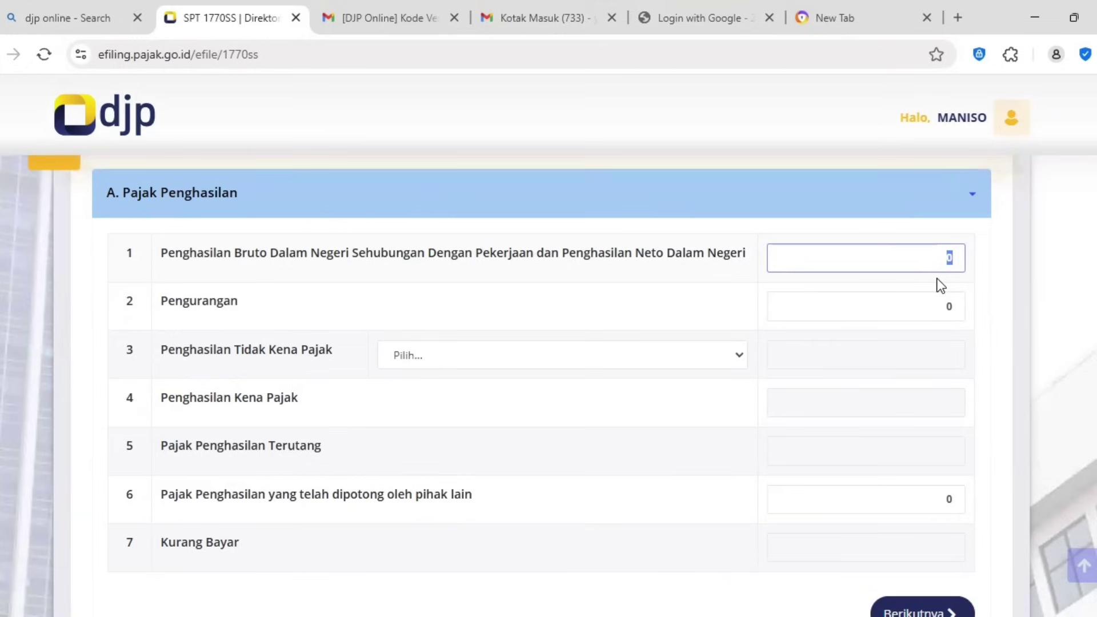
text(36.000.000)
click(925, 309)
key(BackSpace)
right_click(909, 297)
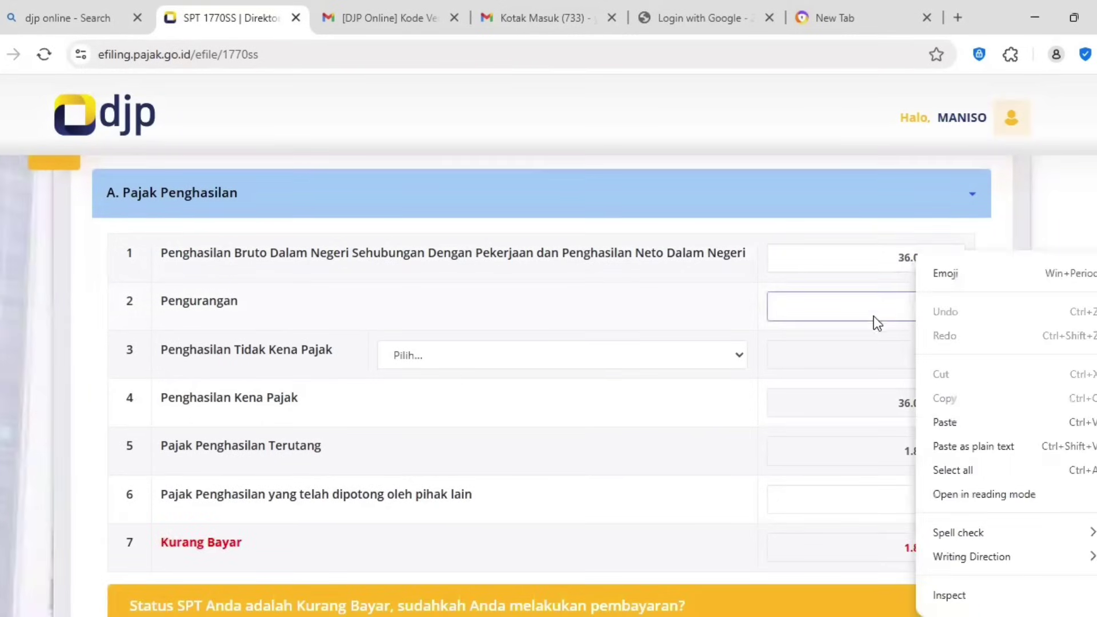
key(Escape)
text(0)
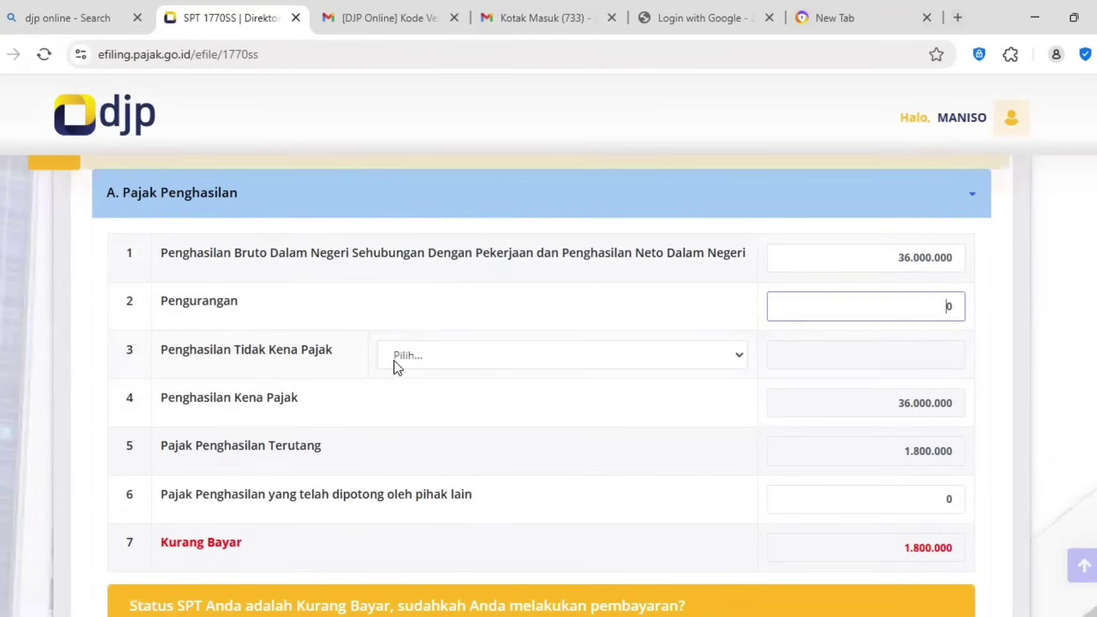
Step: Set the PTKP status to TK/0 and expand section B
click(457, 354)
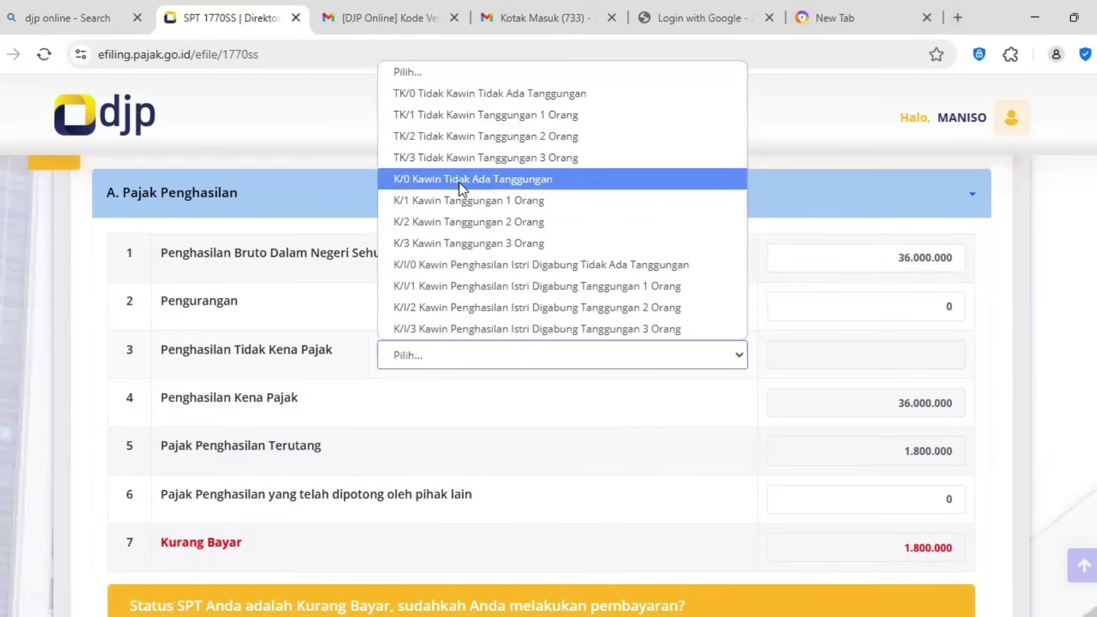
click(485, 98)
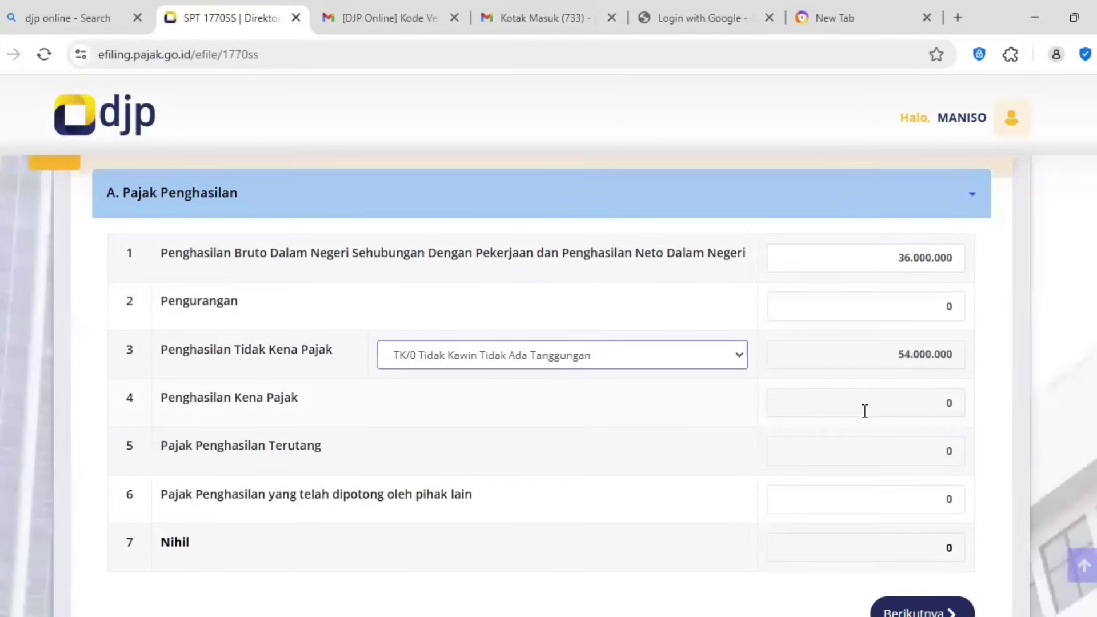
scroll(950, 364, down, 2)
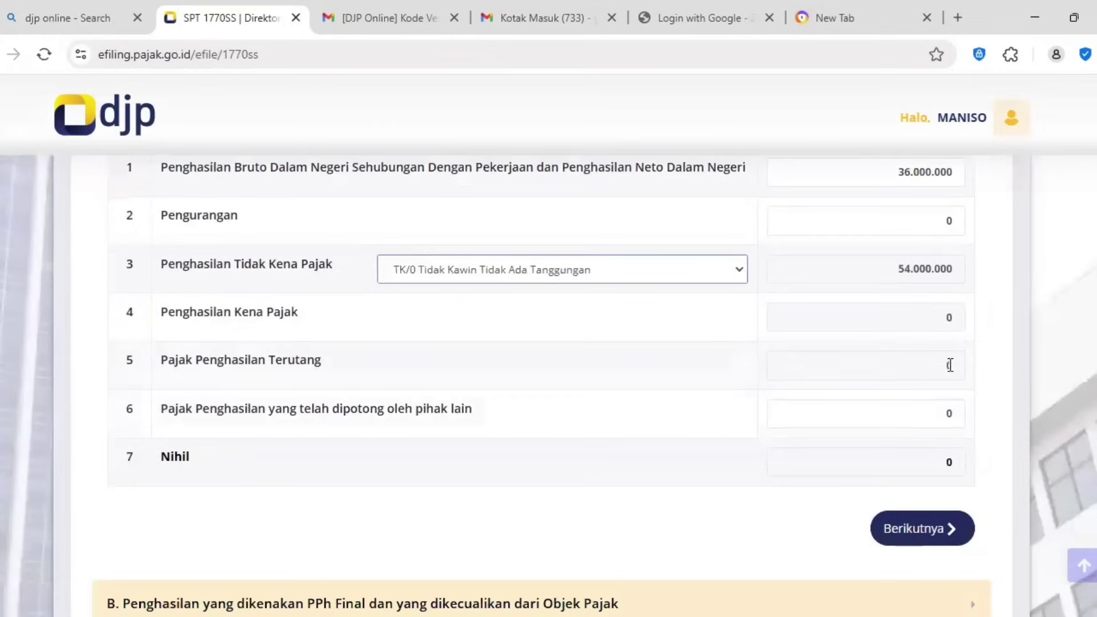
scroll(939, 438, down, 3)
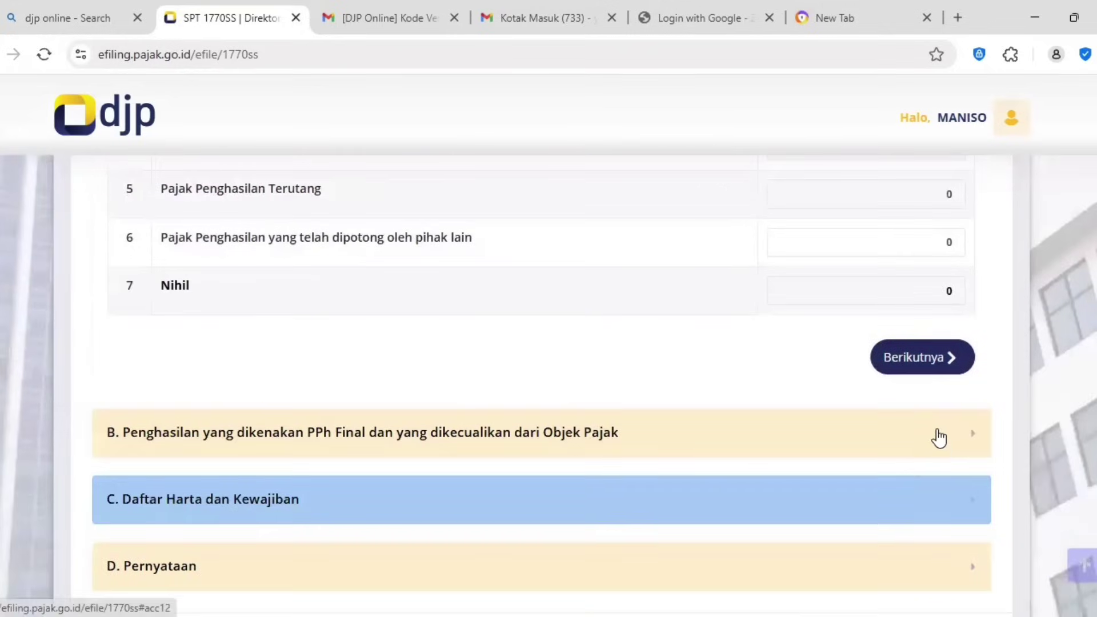
click(938, 420)
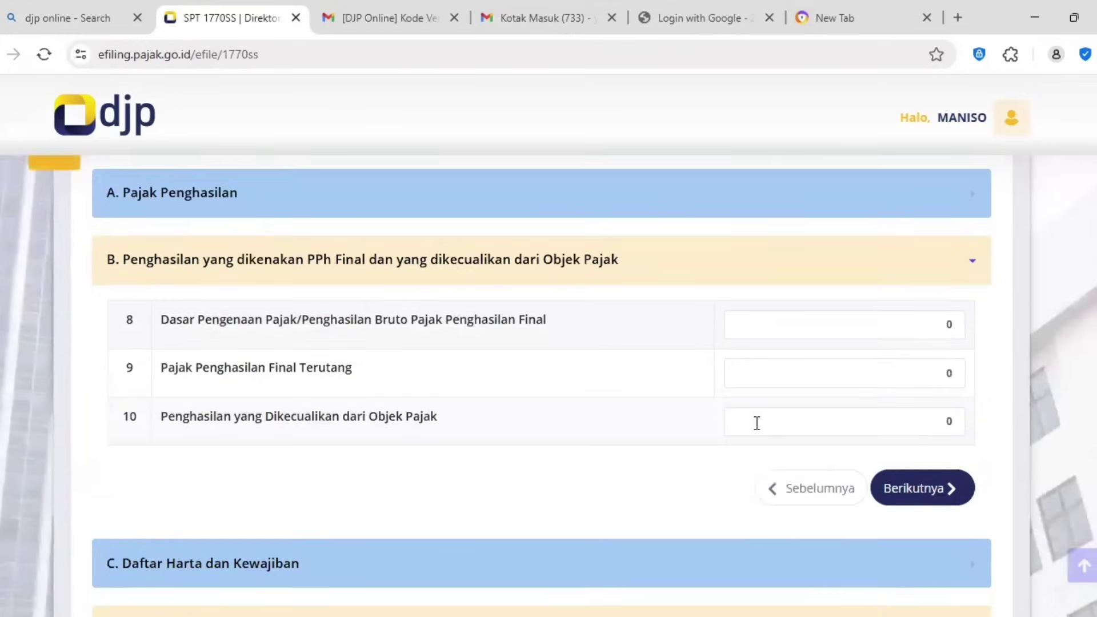
scroll(757, 423, up, 2)
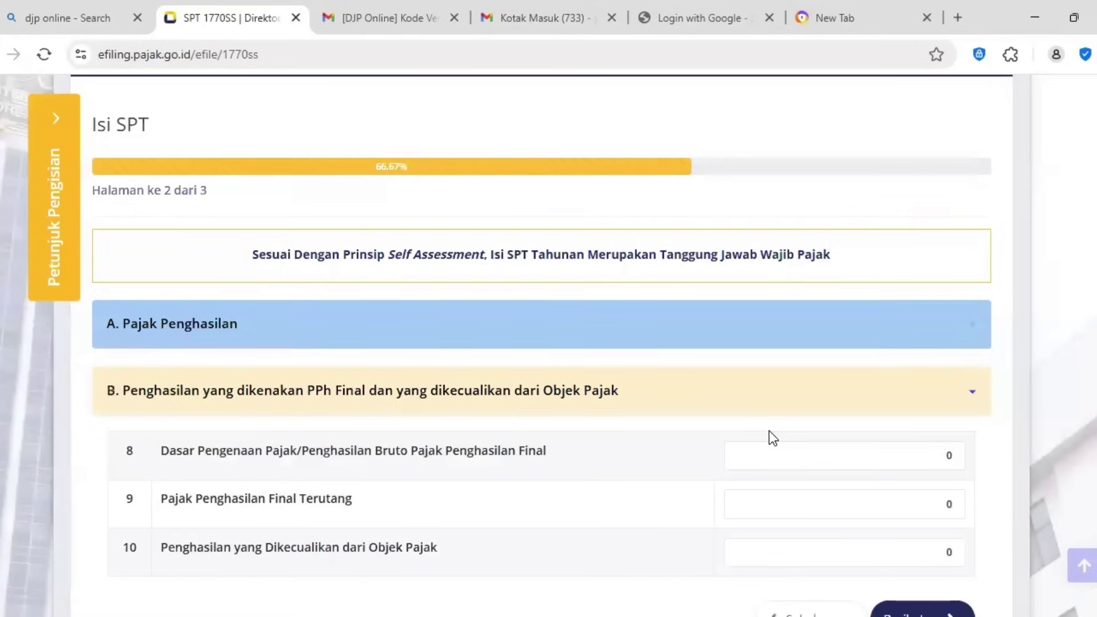
scroll(742, 492, down, 1)
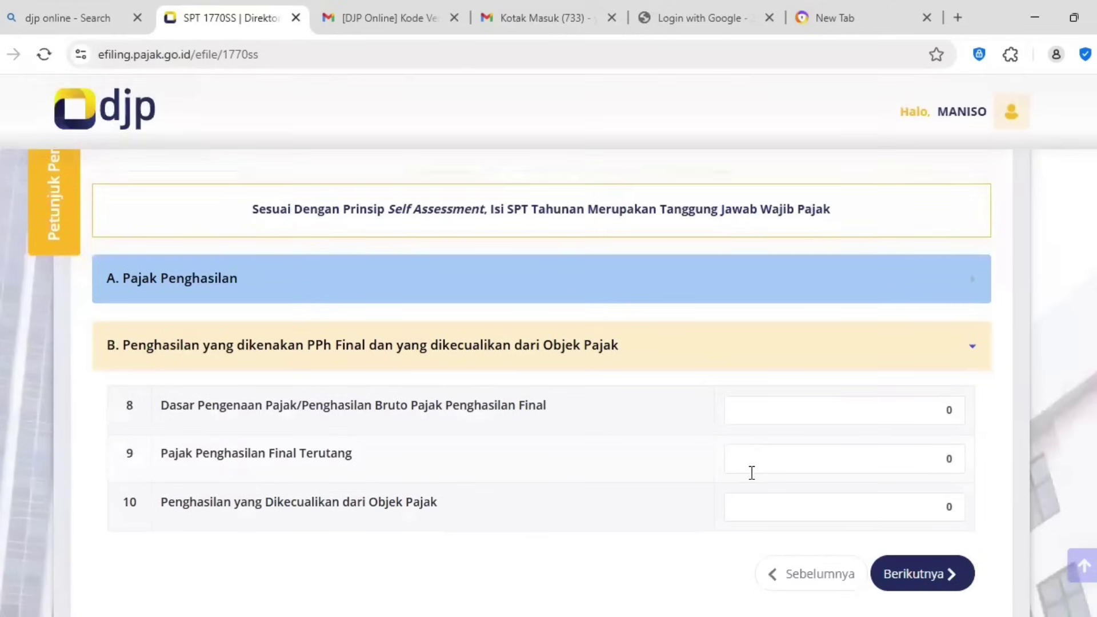
click(927, 410)
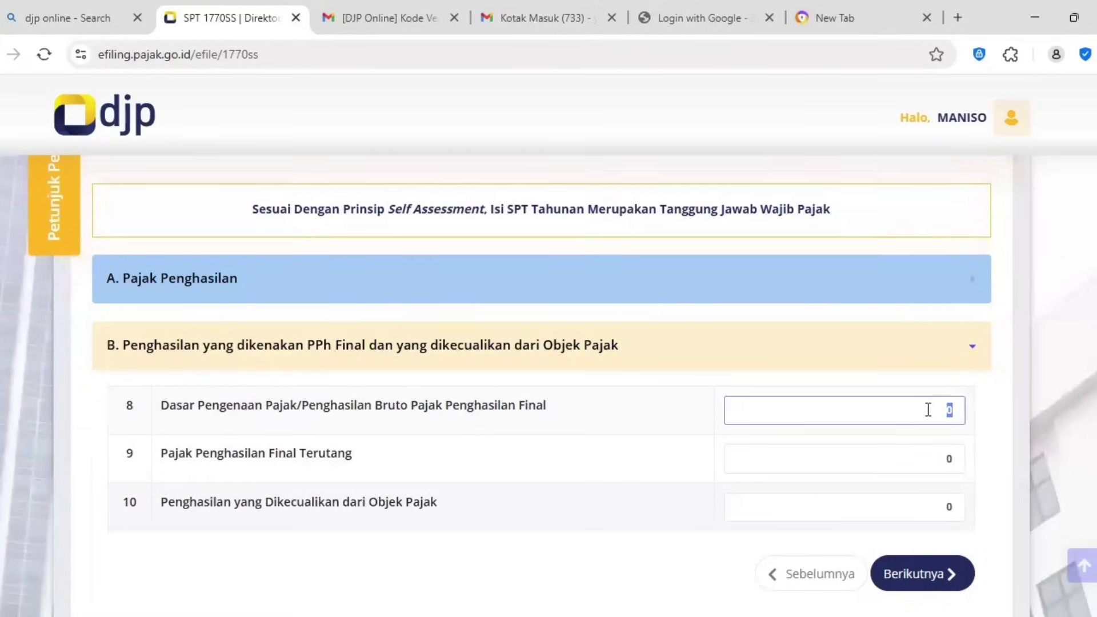
text(120.000.000)
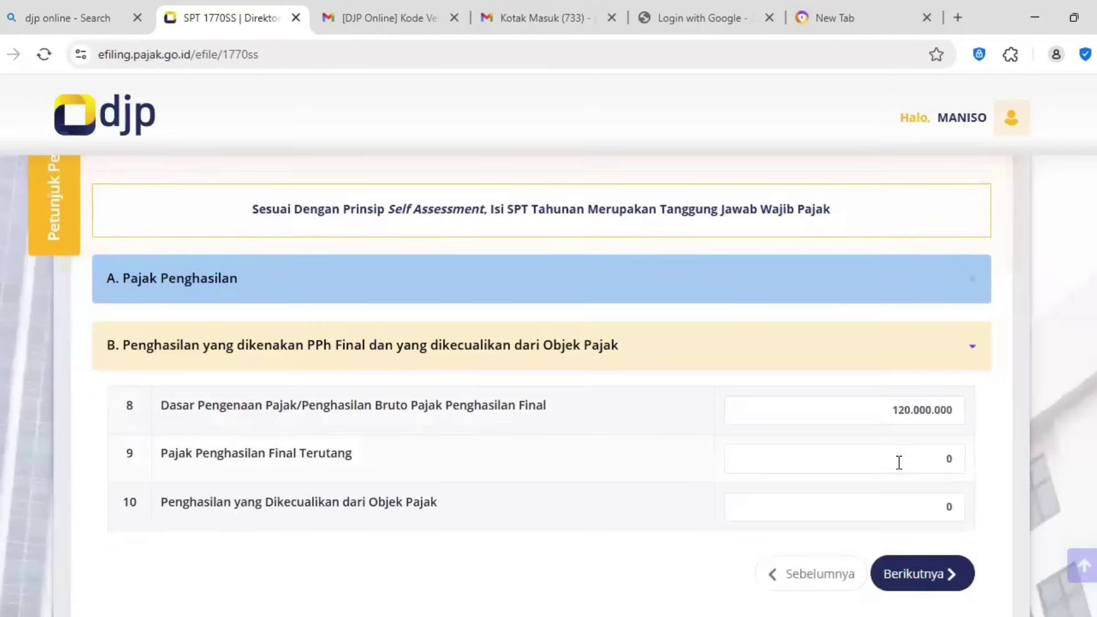
click(900, 460)
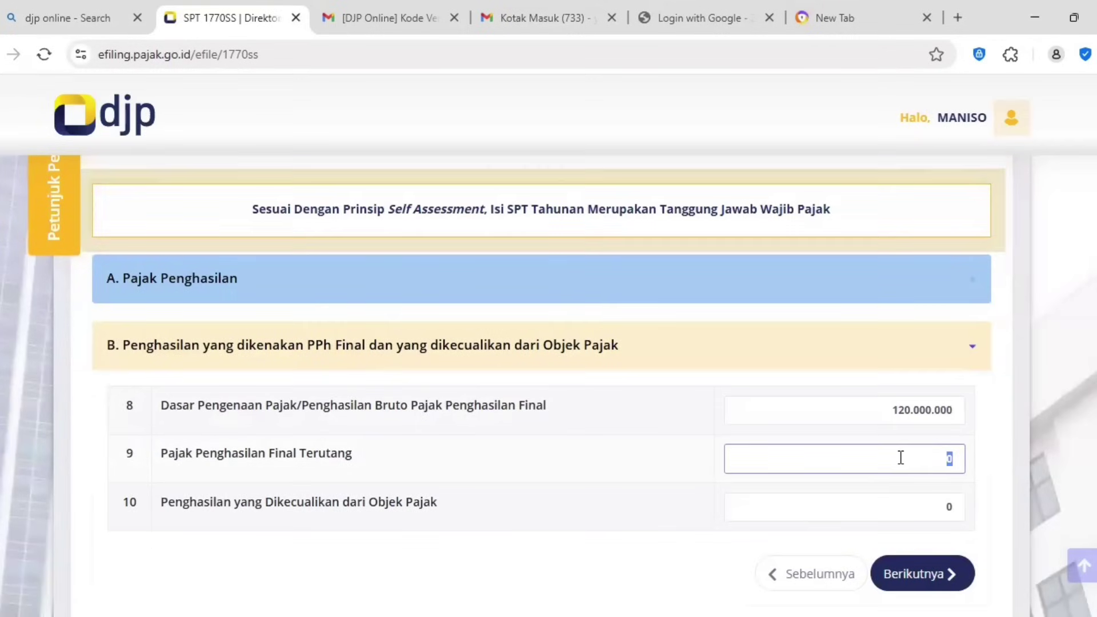
text(12.000.000)
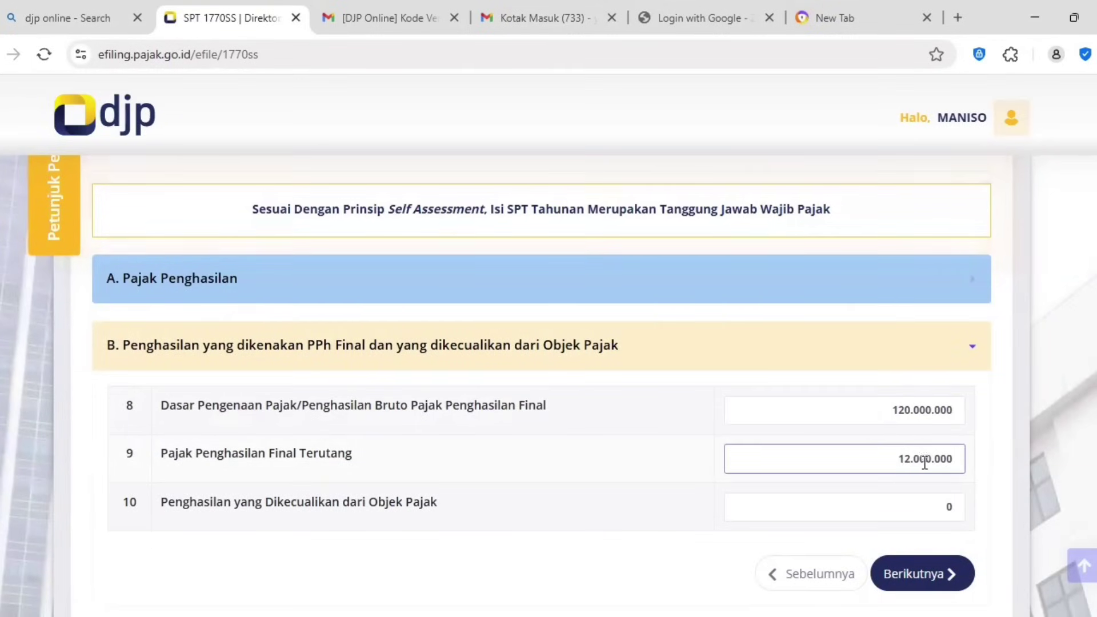
double_click(925, 462)
text(0)
double_click(921, 407)
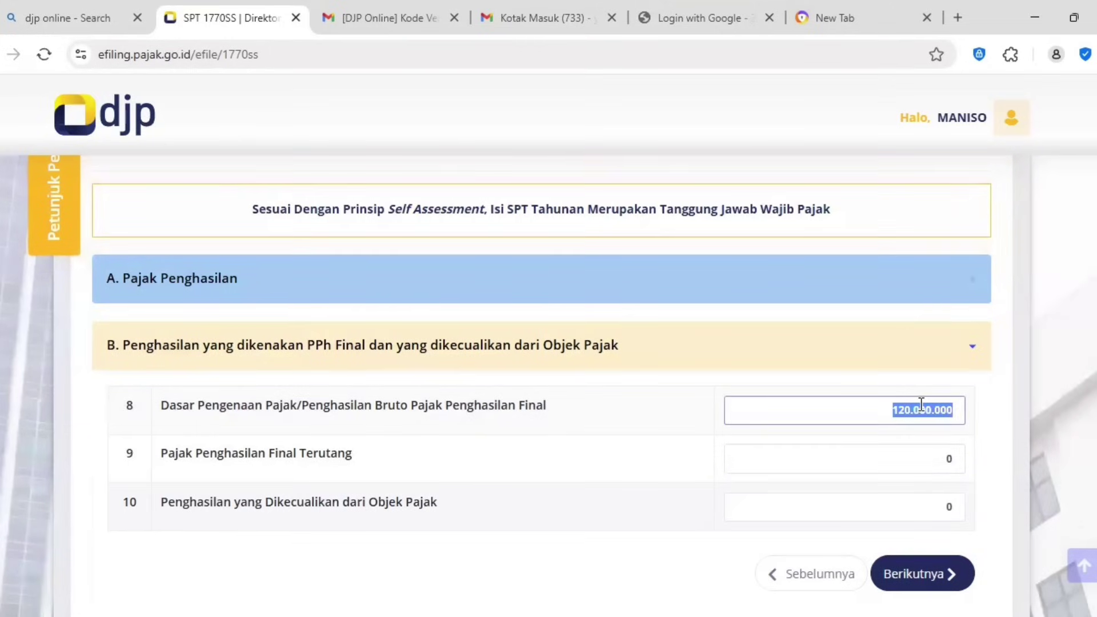
text(0)
scroll(856, 457, down, 1)
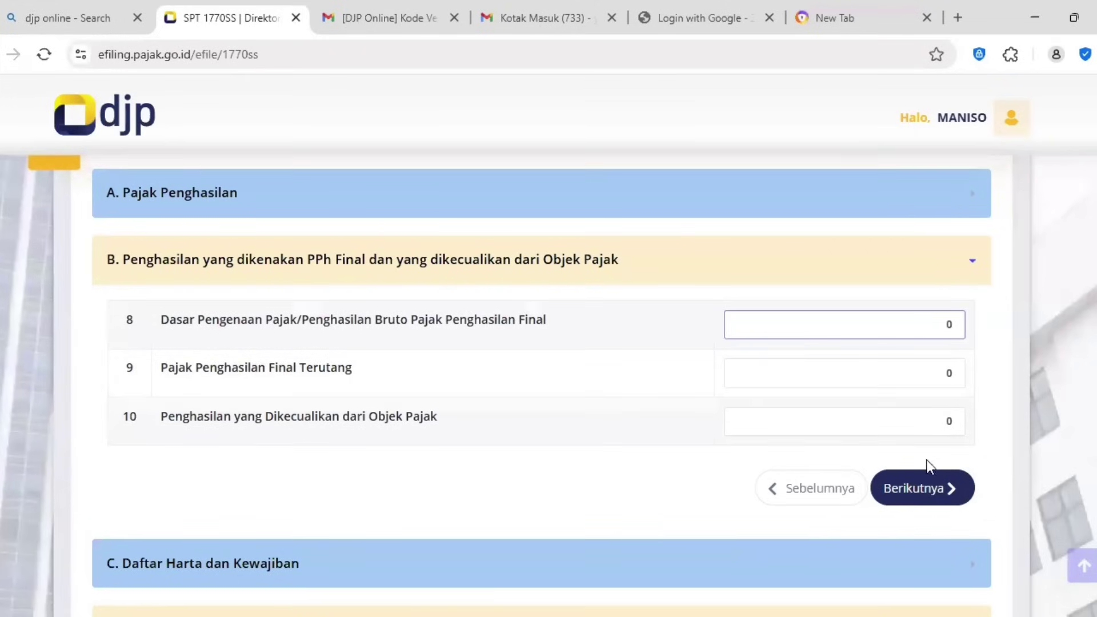
Step: In section C, enter total assets 100.000.000 and total liabilities 0
click(925, 487)
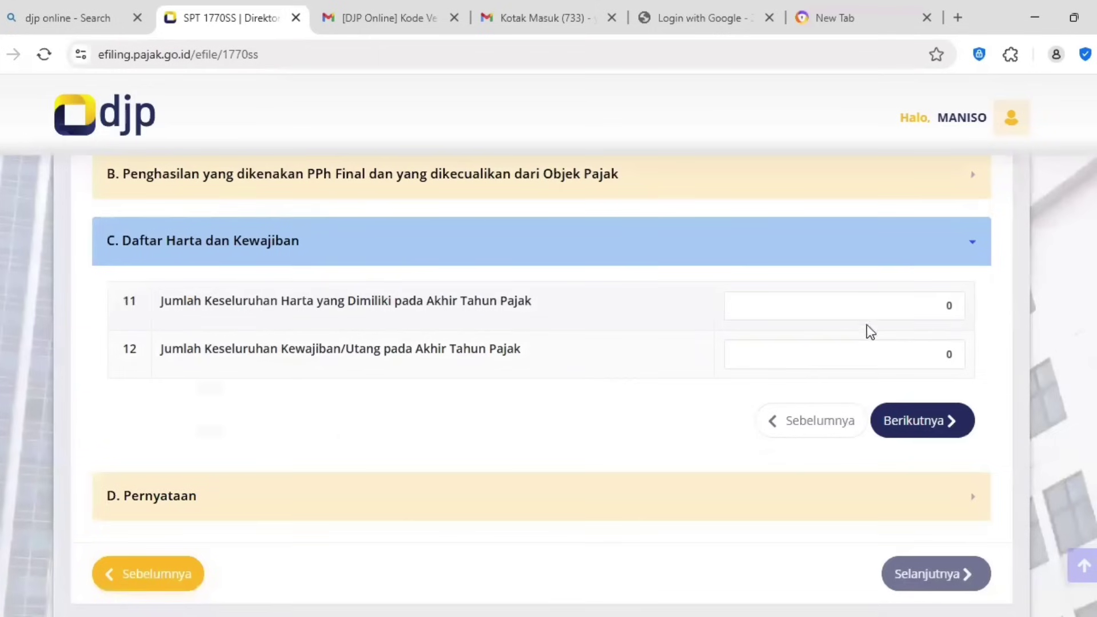
click(875, 312)
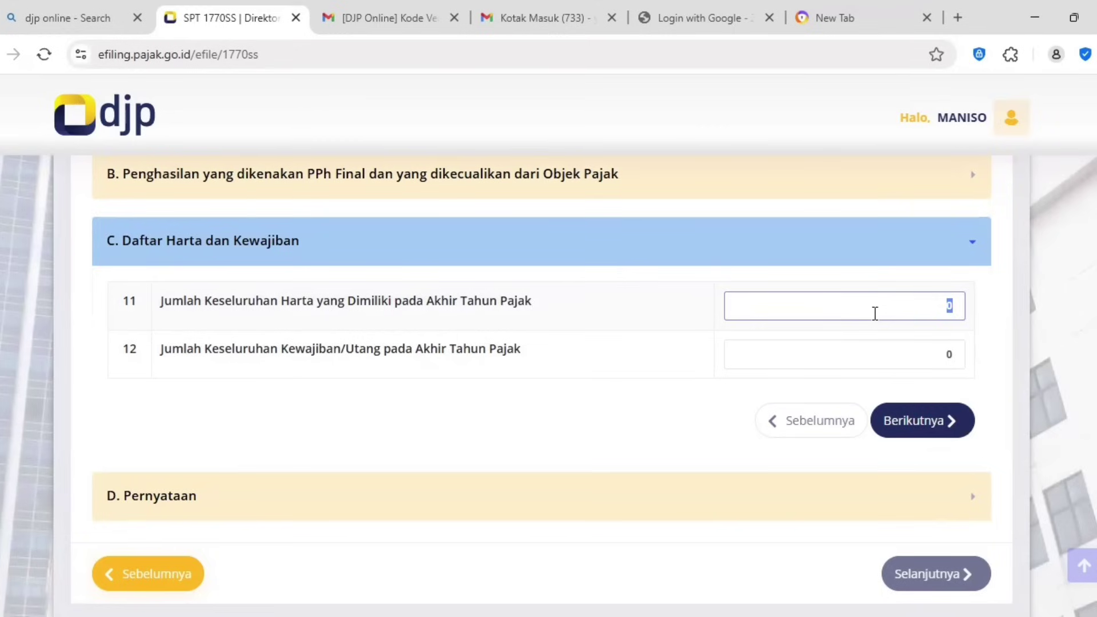
text(100.000.000)
click(883, 363)
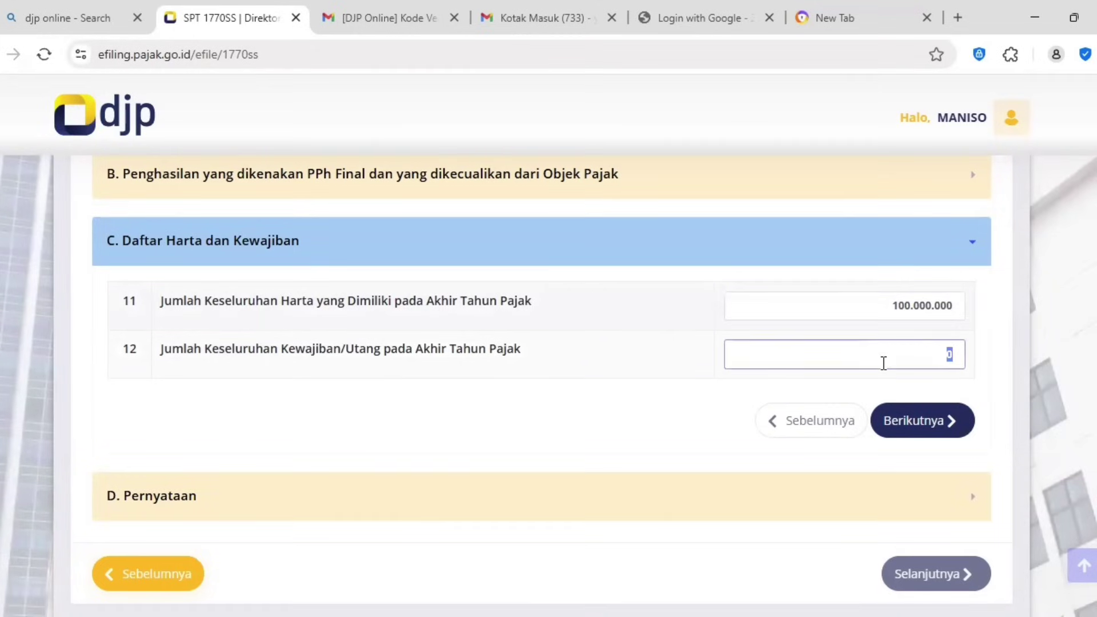
text(50000000)
key(BackSpace)
key(BackSpace)
key(BackSpace)
key(BackSpace)
key(BackSpace)
key(BackSpace)
key(BackSpace)
text(0)
scroll(875, 378, down, 1)
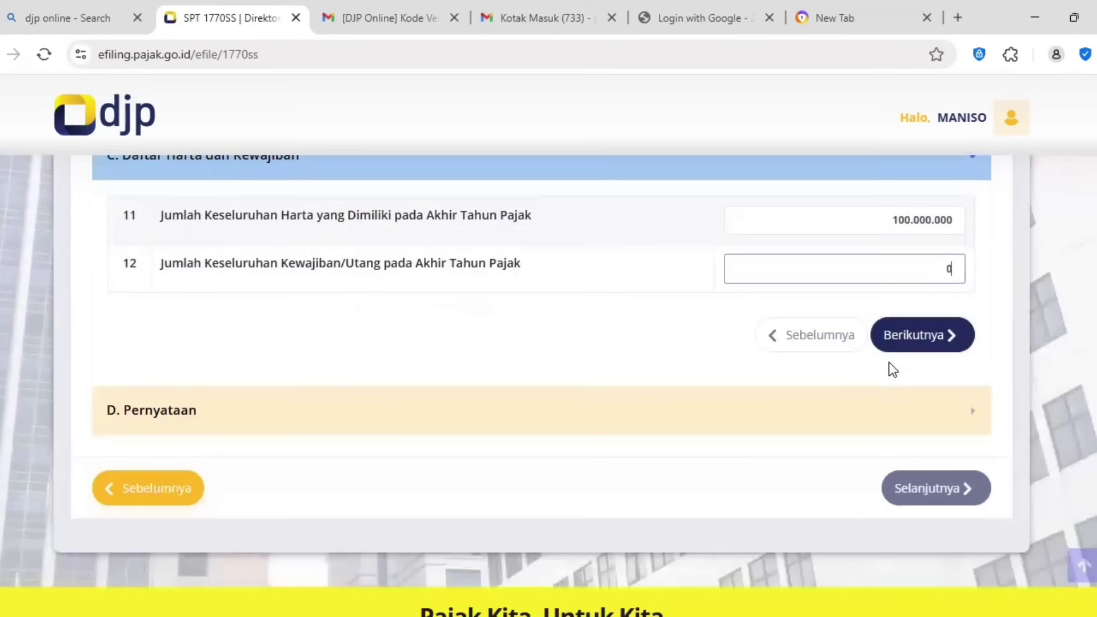
Step: Tick Setuju on the D. Pernyataan declaration and review the Kirim SPT summary showing Nihil
click(925, 341)
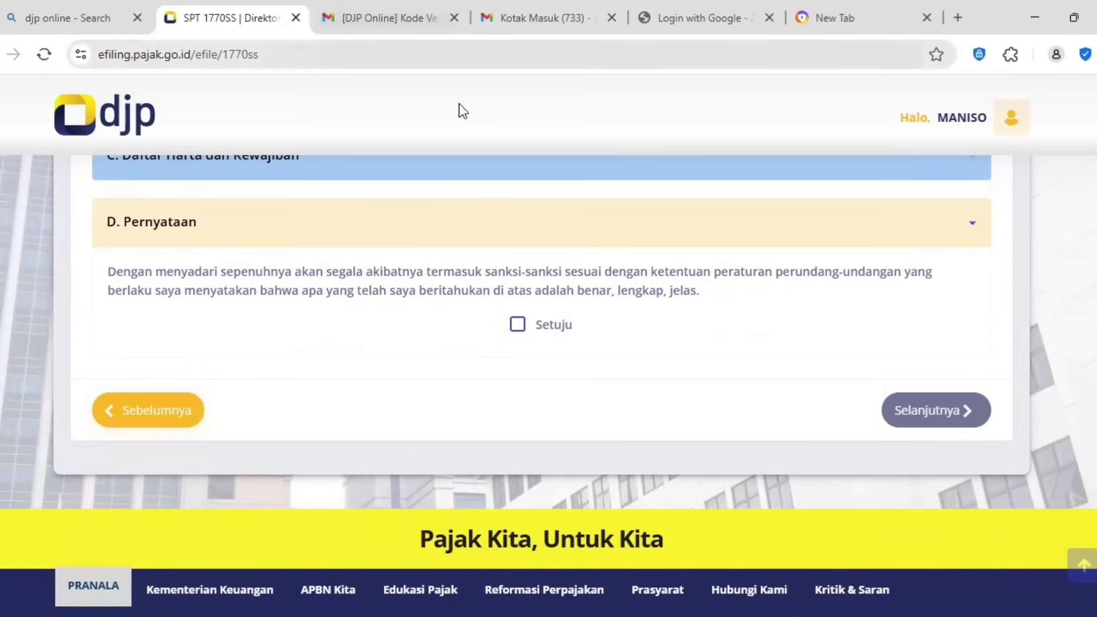
click(518, 325)
click(899, 411)
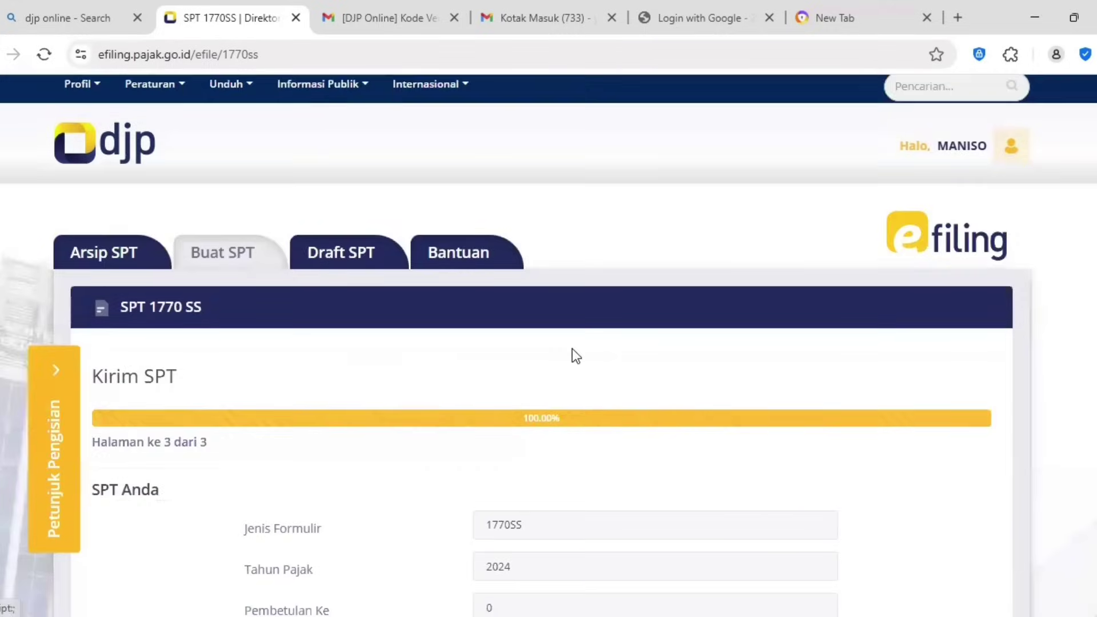
scroll(510, 293, down, 5)
scroll(554, 256, up, 1)
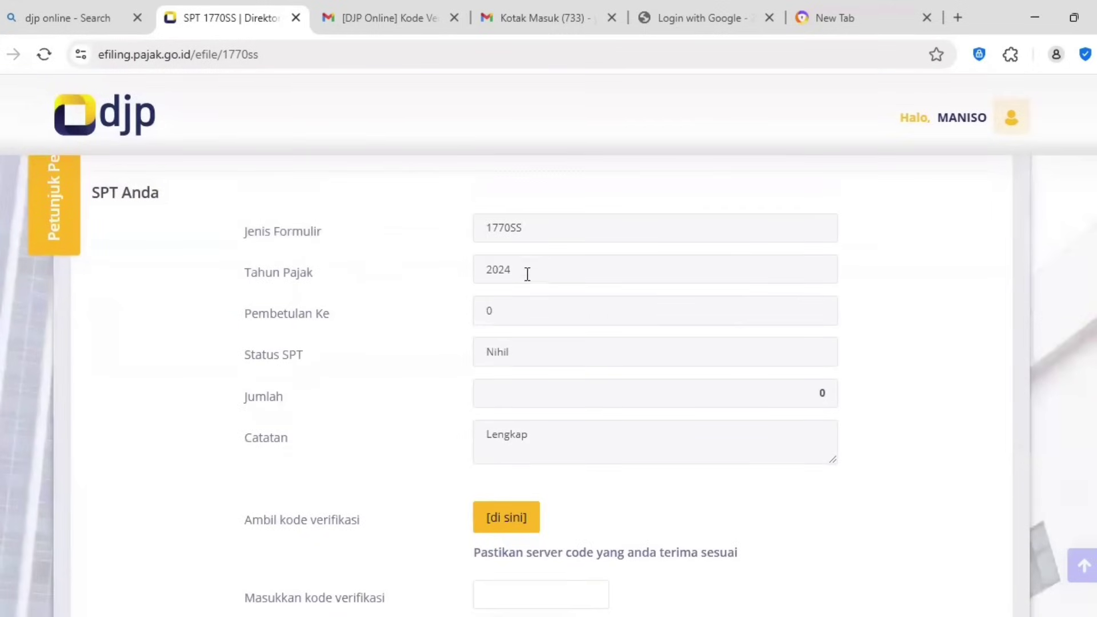
scroll(340, 238, up, 3)
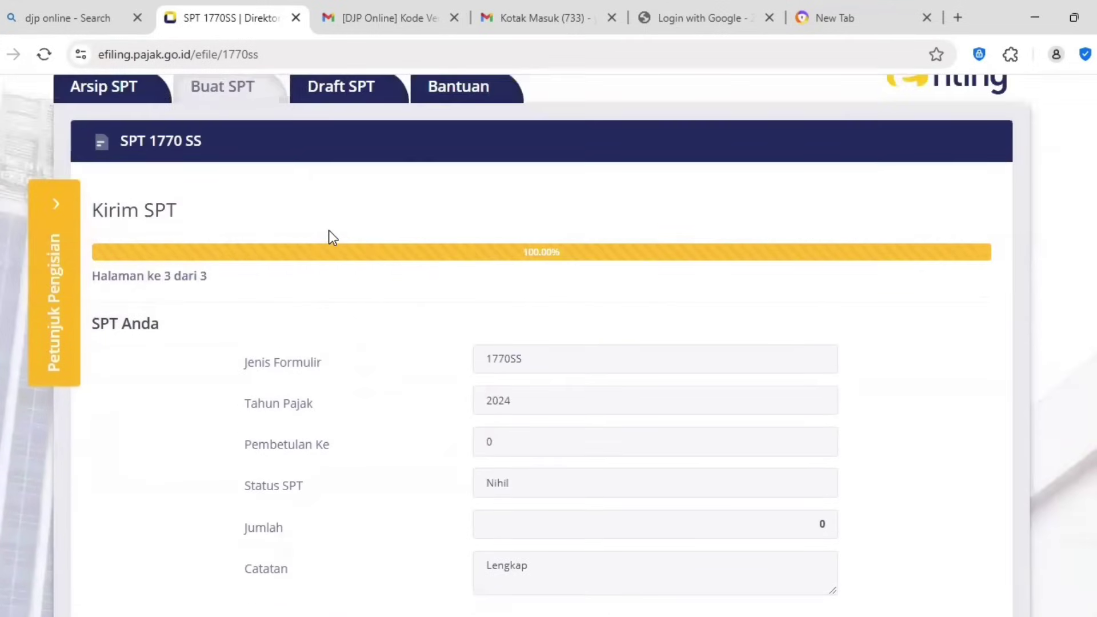
scroll(330, 237, down, 3)
scroll(335, 264, up, 4)
scroll(343, 272, down, 1)
scroll(462, 401, down, 1)
scroll(510, 394, down, 2)
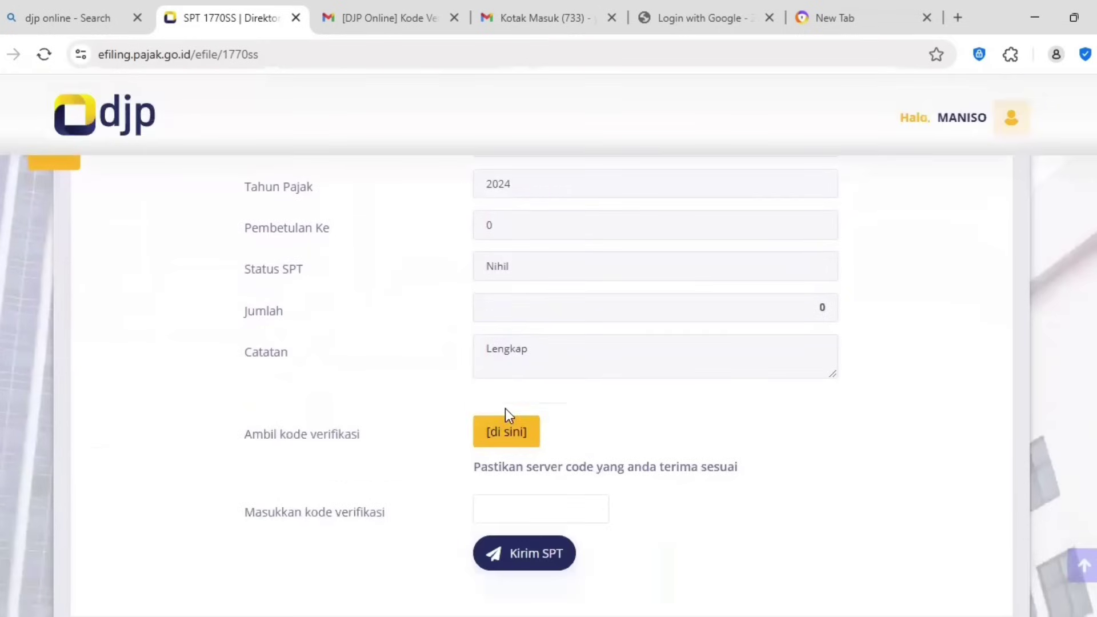
scroll(515, 399, down, 4)
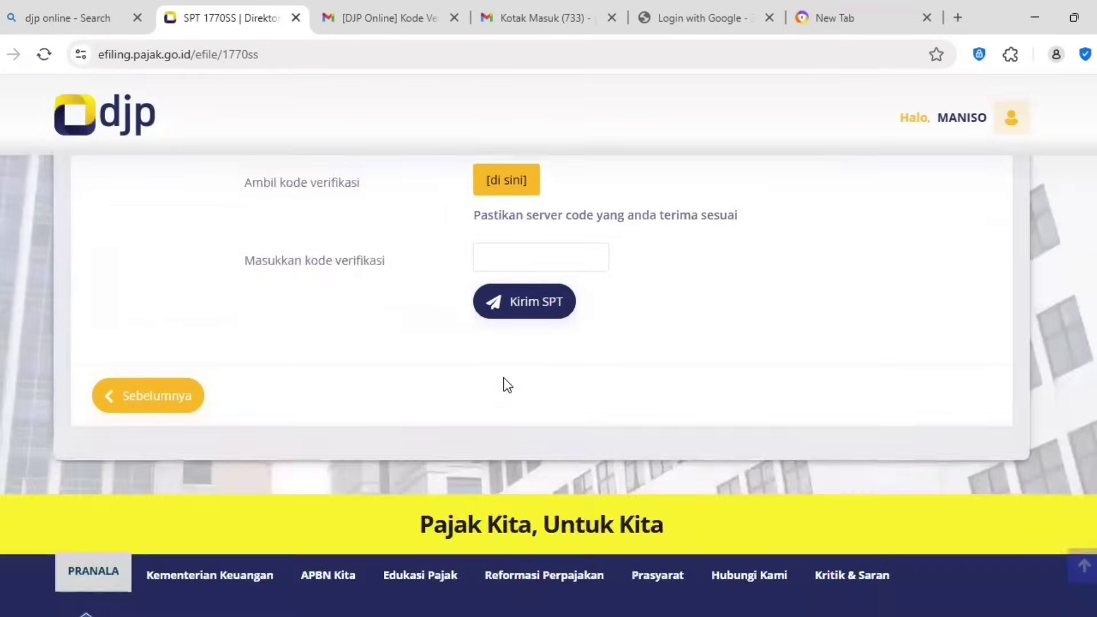
scroll(507, 385, up, 2)
Step: Request the submission verification code by email and confirm it was sent
click(507, 345)
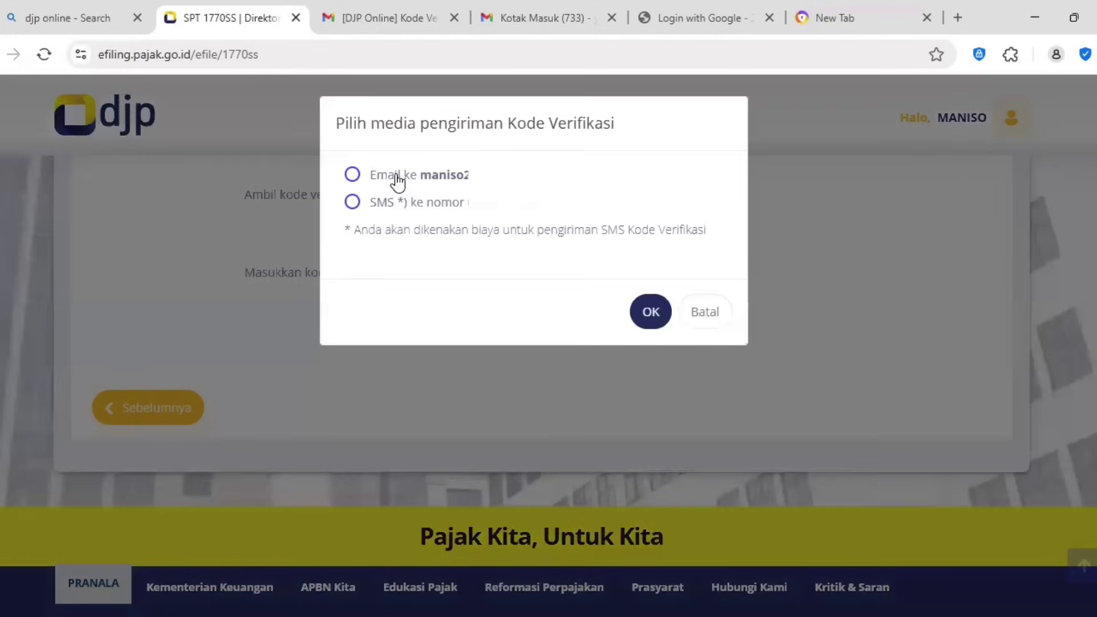
click(396, 177)
click(655, 310)
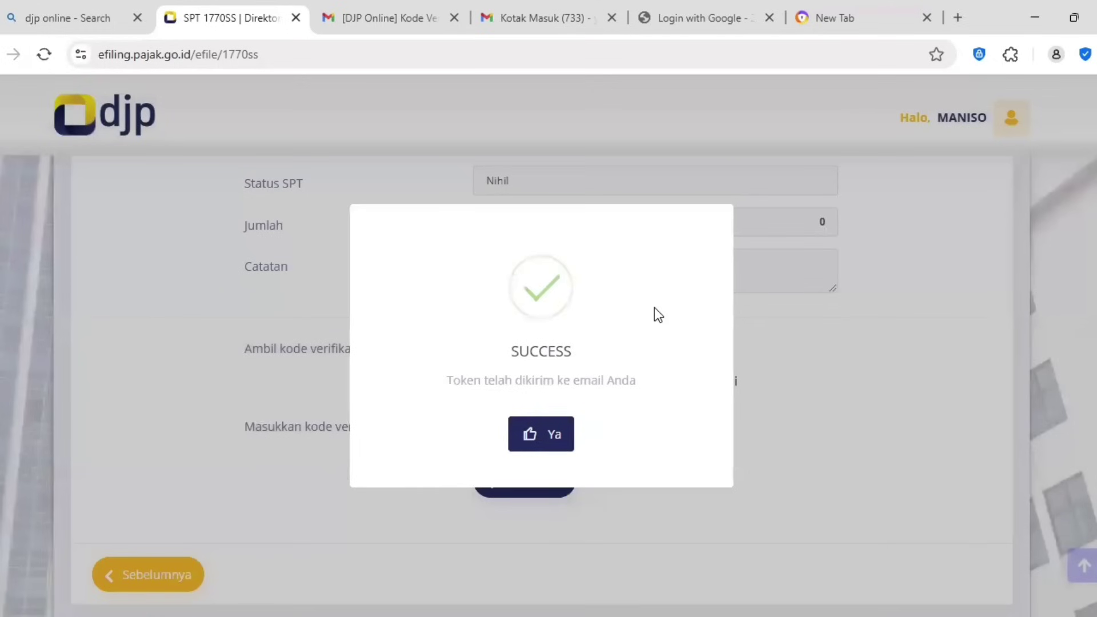
click(527, 433)
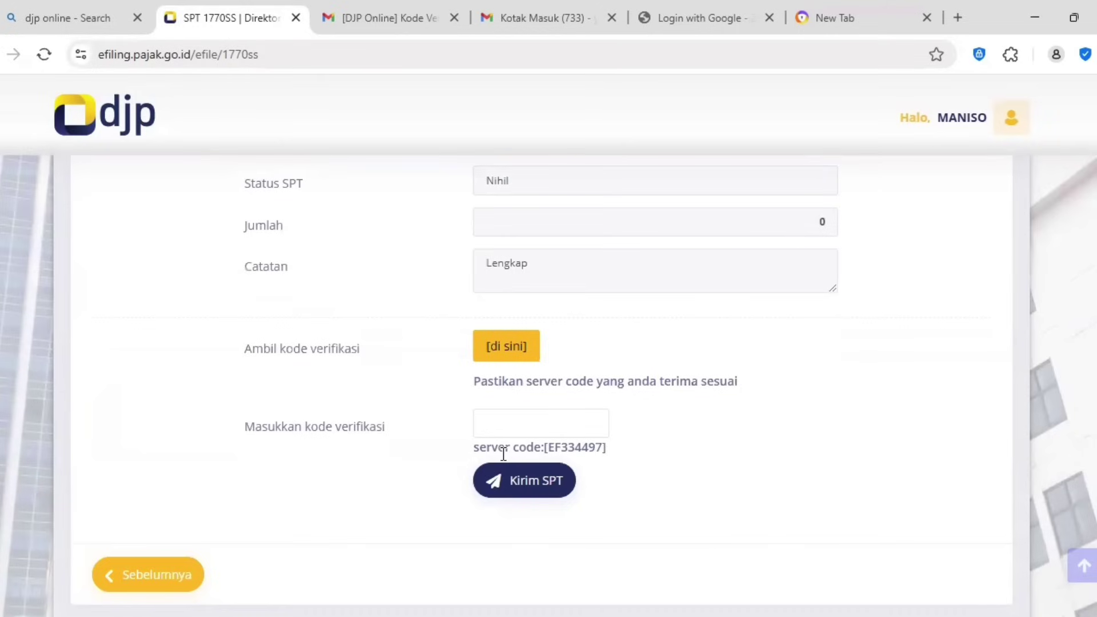
Step: Copy the code from the e-Filing verification email in Gmail and return to the SPT page
click(393, 21)
click(94, 207)
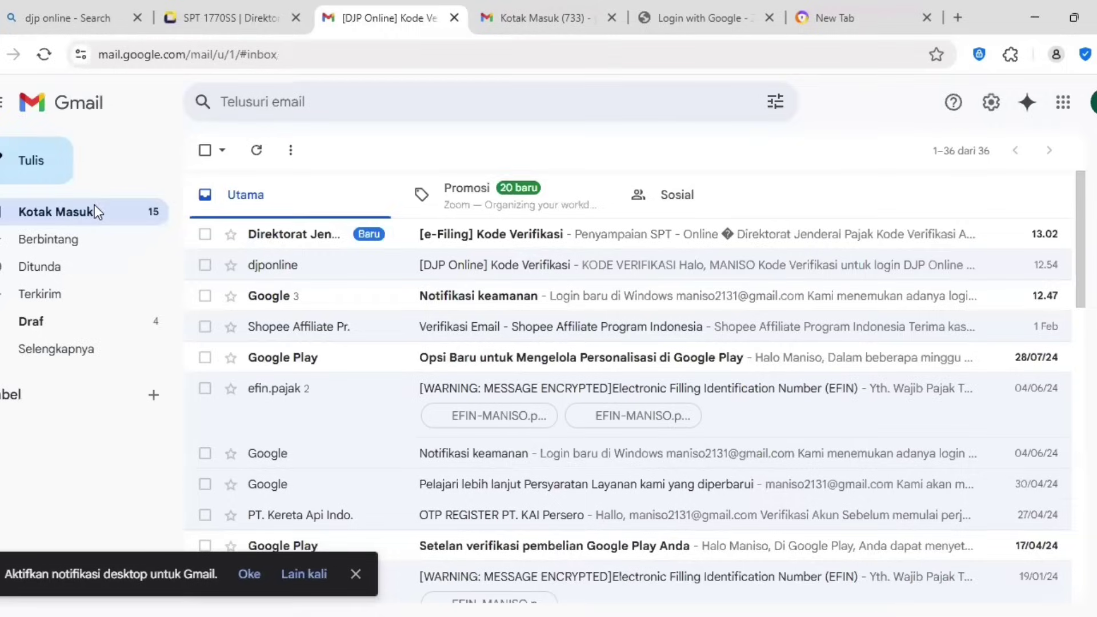
click(609, 243)
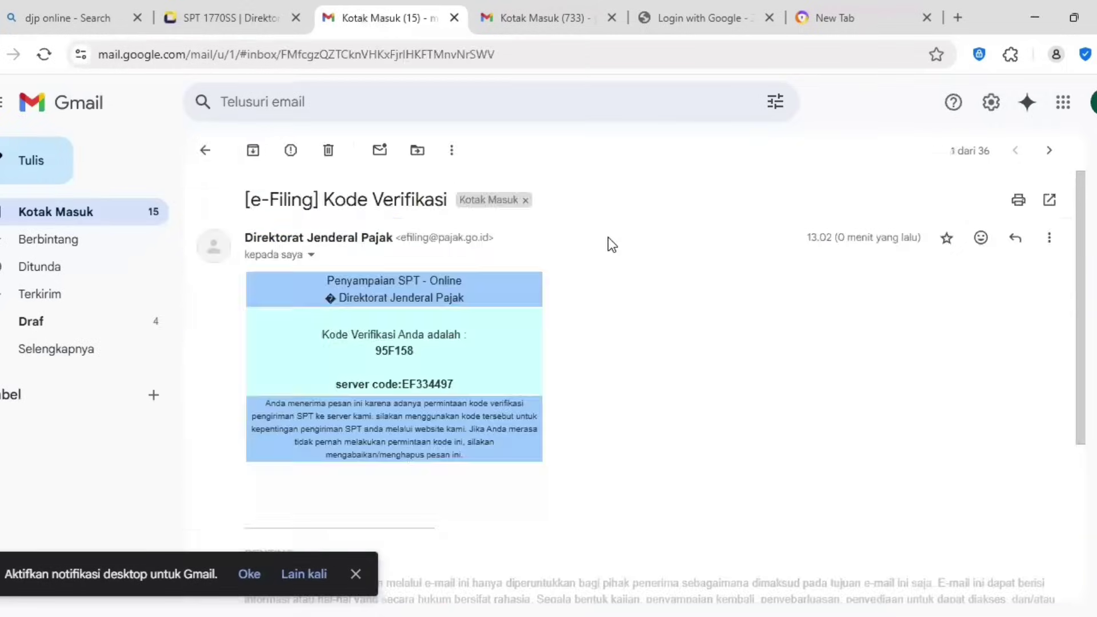
double_click(380, 350)
key(ctrl+c)
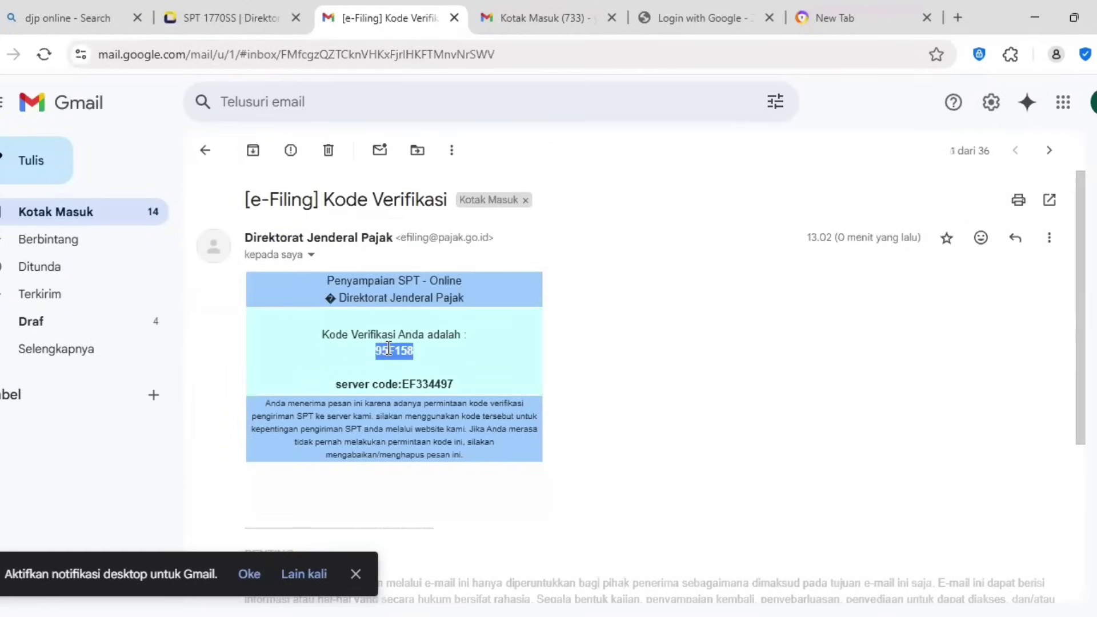
click(251, 17)
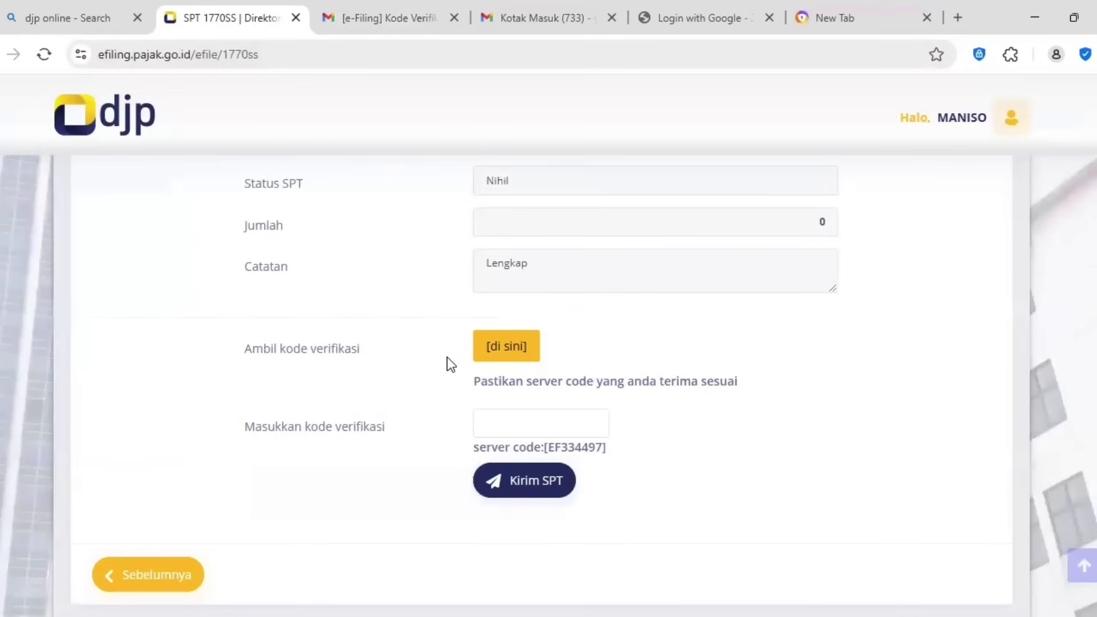
Step: Paste the emailed verification code and send the 2024 SPT with Kirim SPT
click(495, 422)
key(ctrl+v)
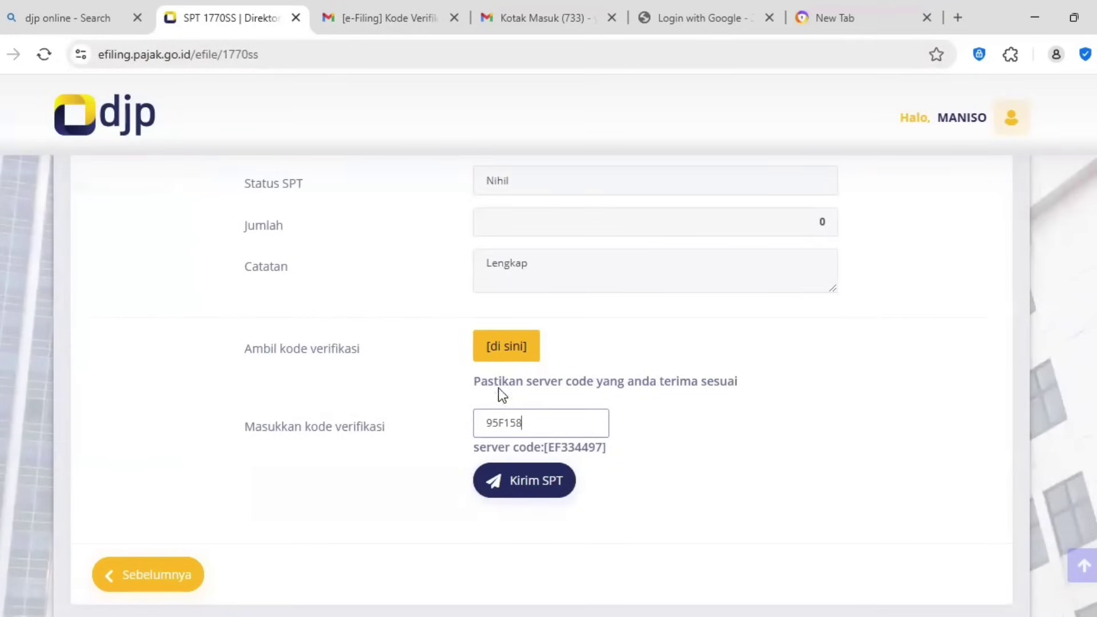
click(521, 485)
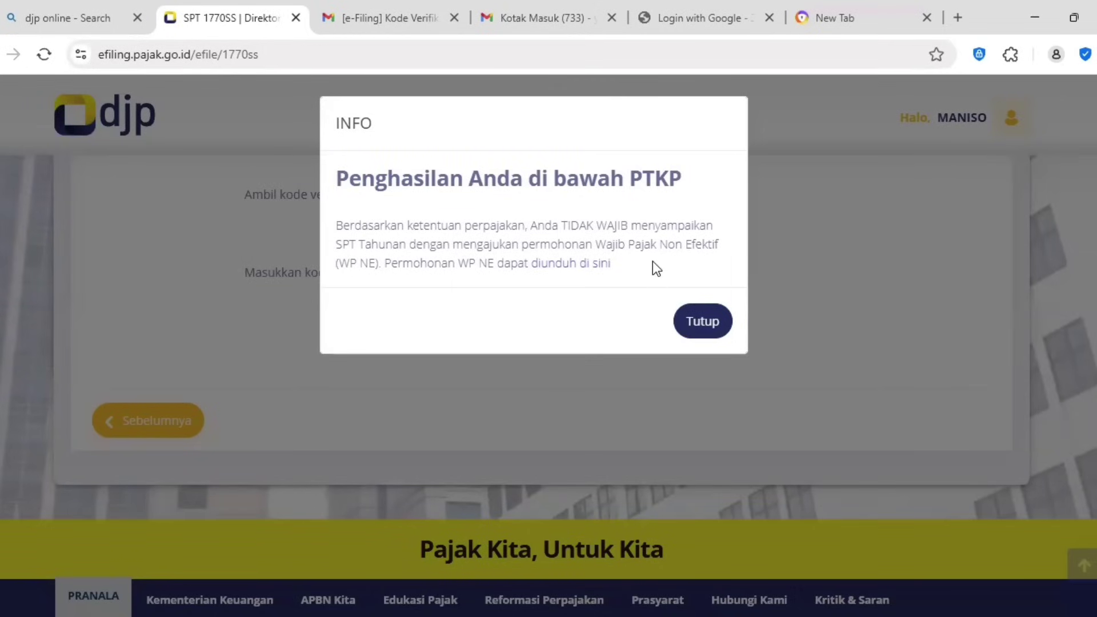
Step: Dismiss the income-below-PTKP notice, rate the service Puas, and open the 2024 1770SS return's BPE
click(710, 321)
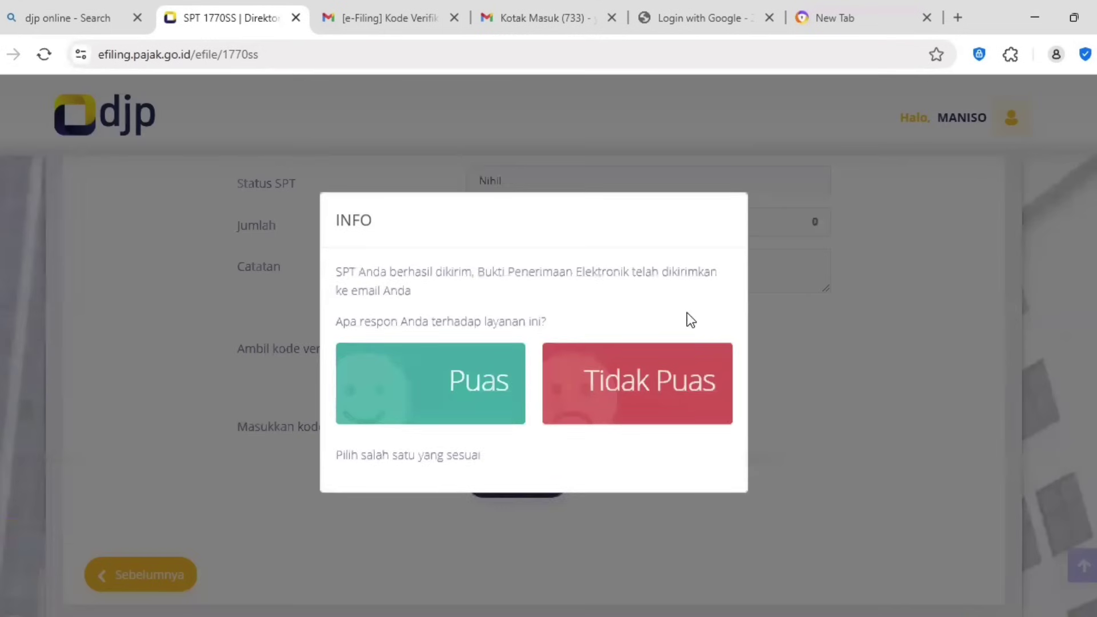
click(460, 380)
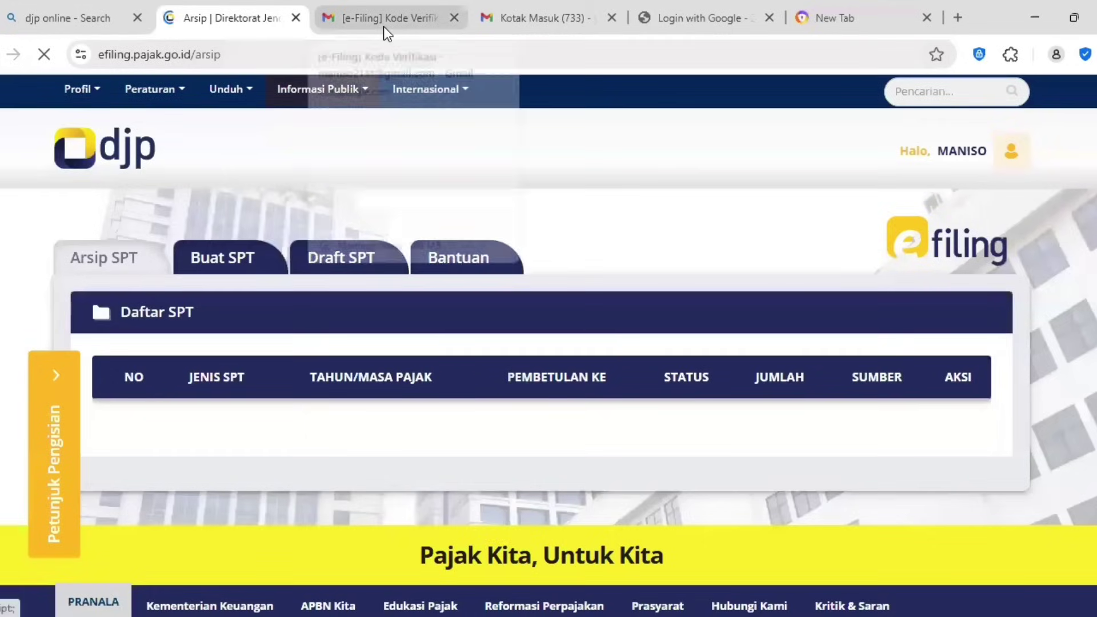
mouse_move(383, 26)
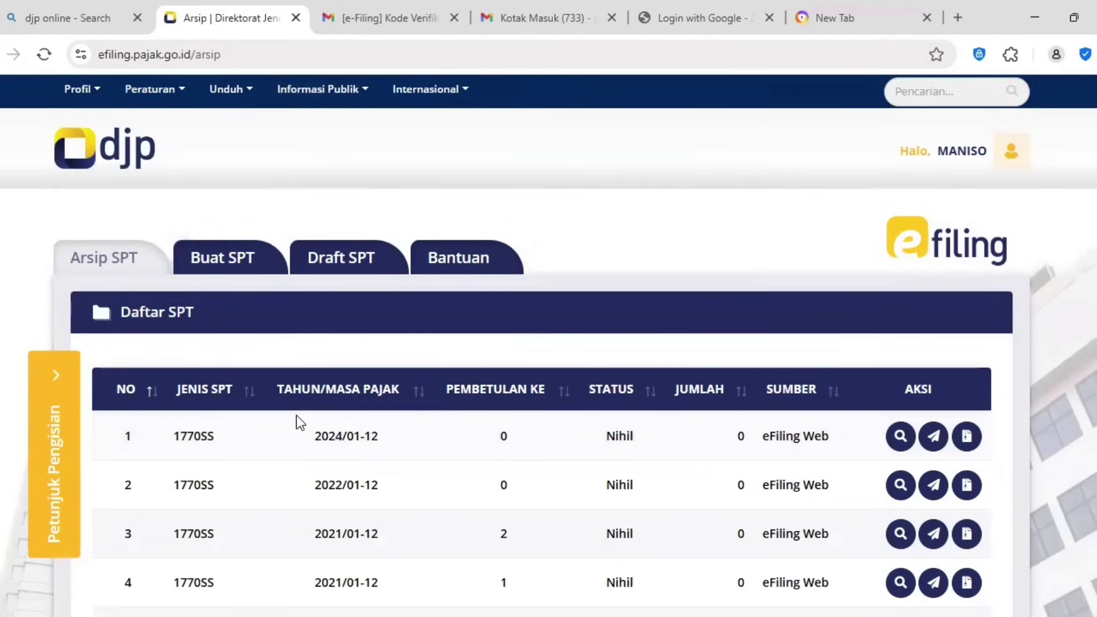
click(966, 436)
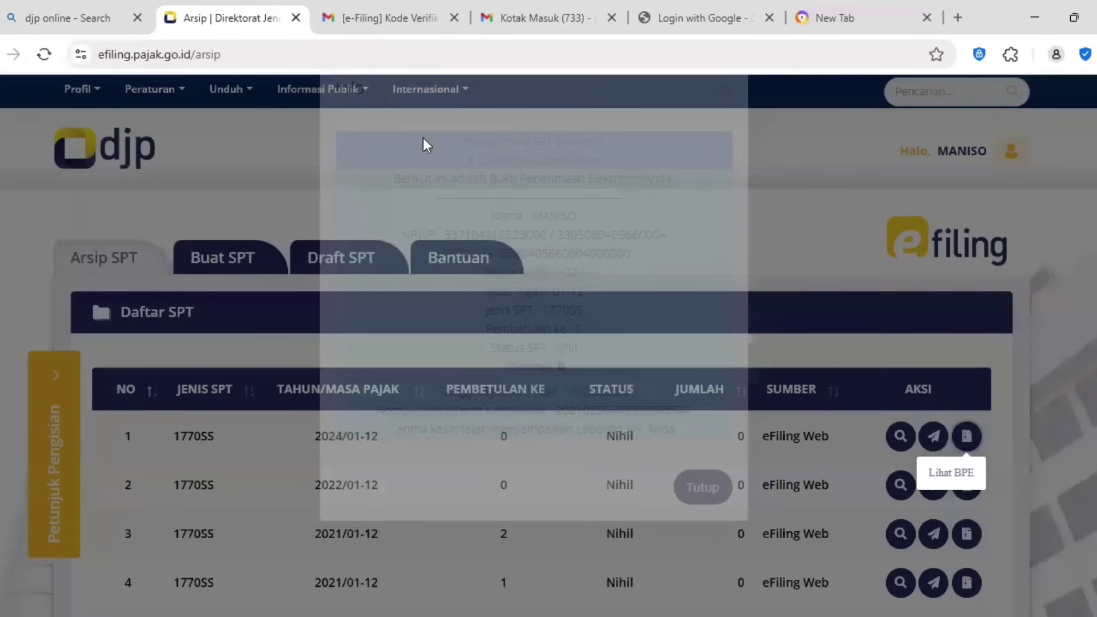